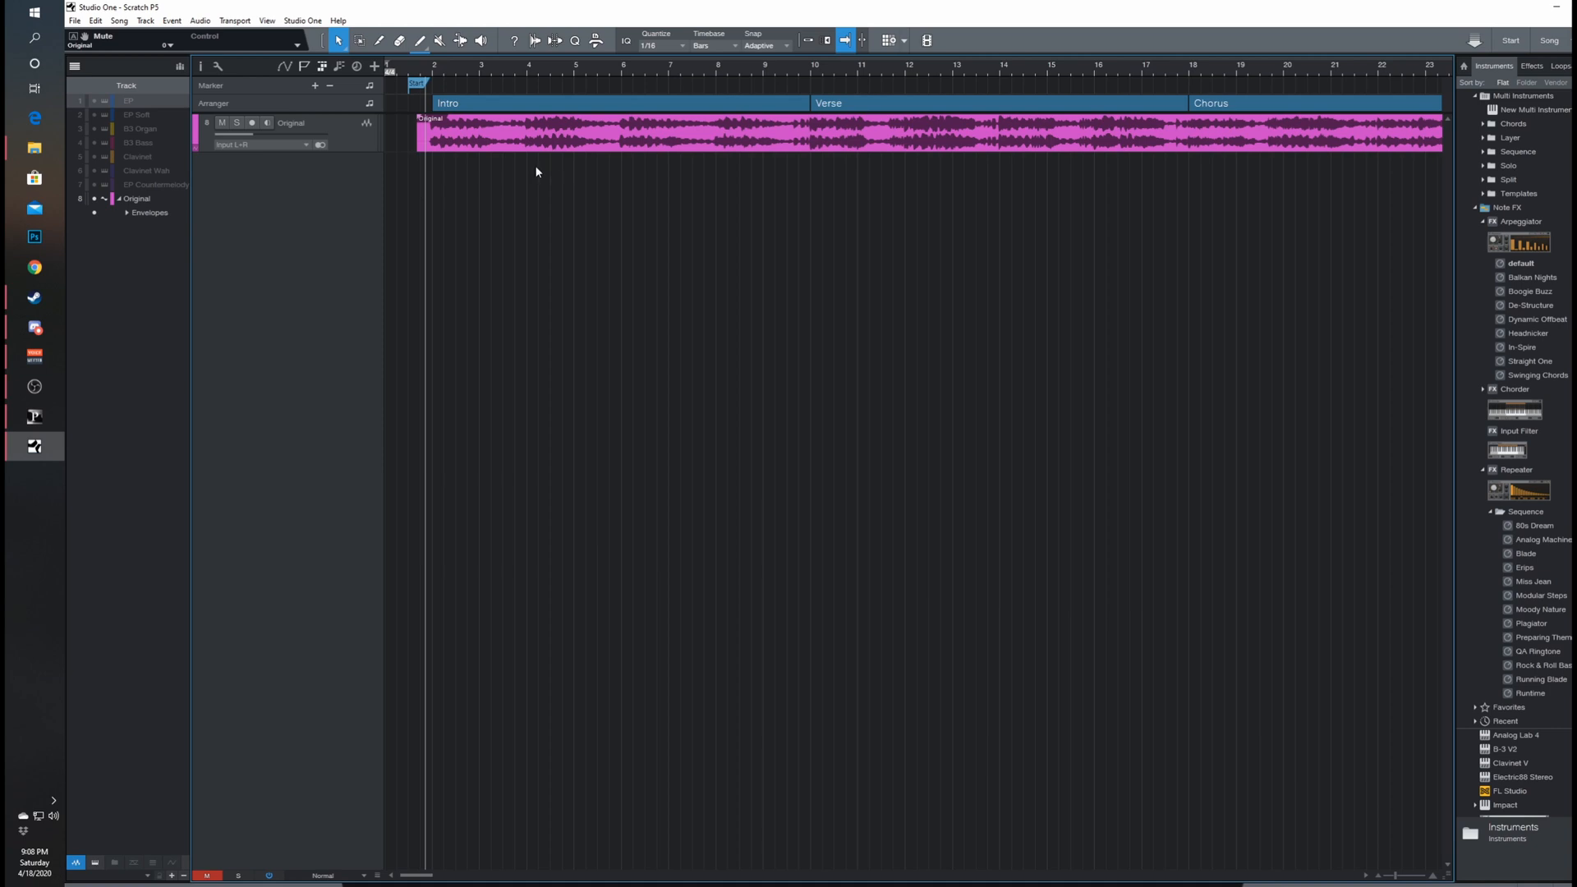
Step: Listen to the Original track, show and unmute the EP track, mute Original, and play EP from the start of the intro
key(space)
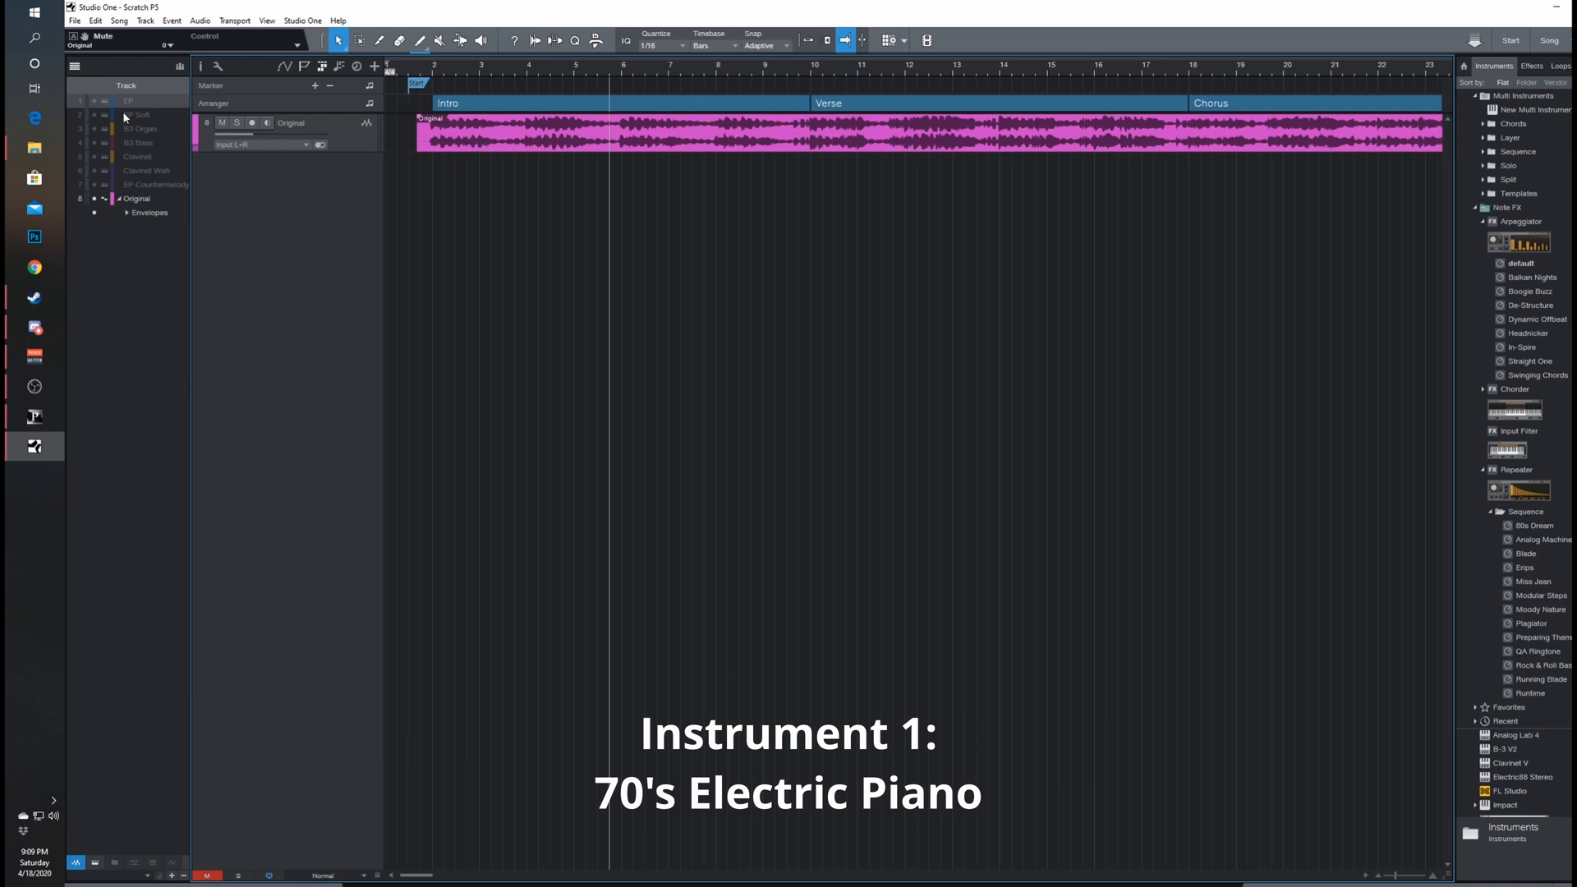
click(95, 102)
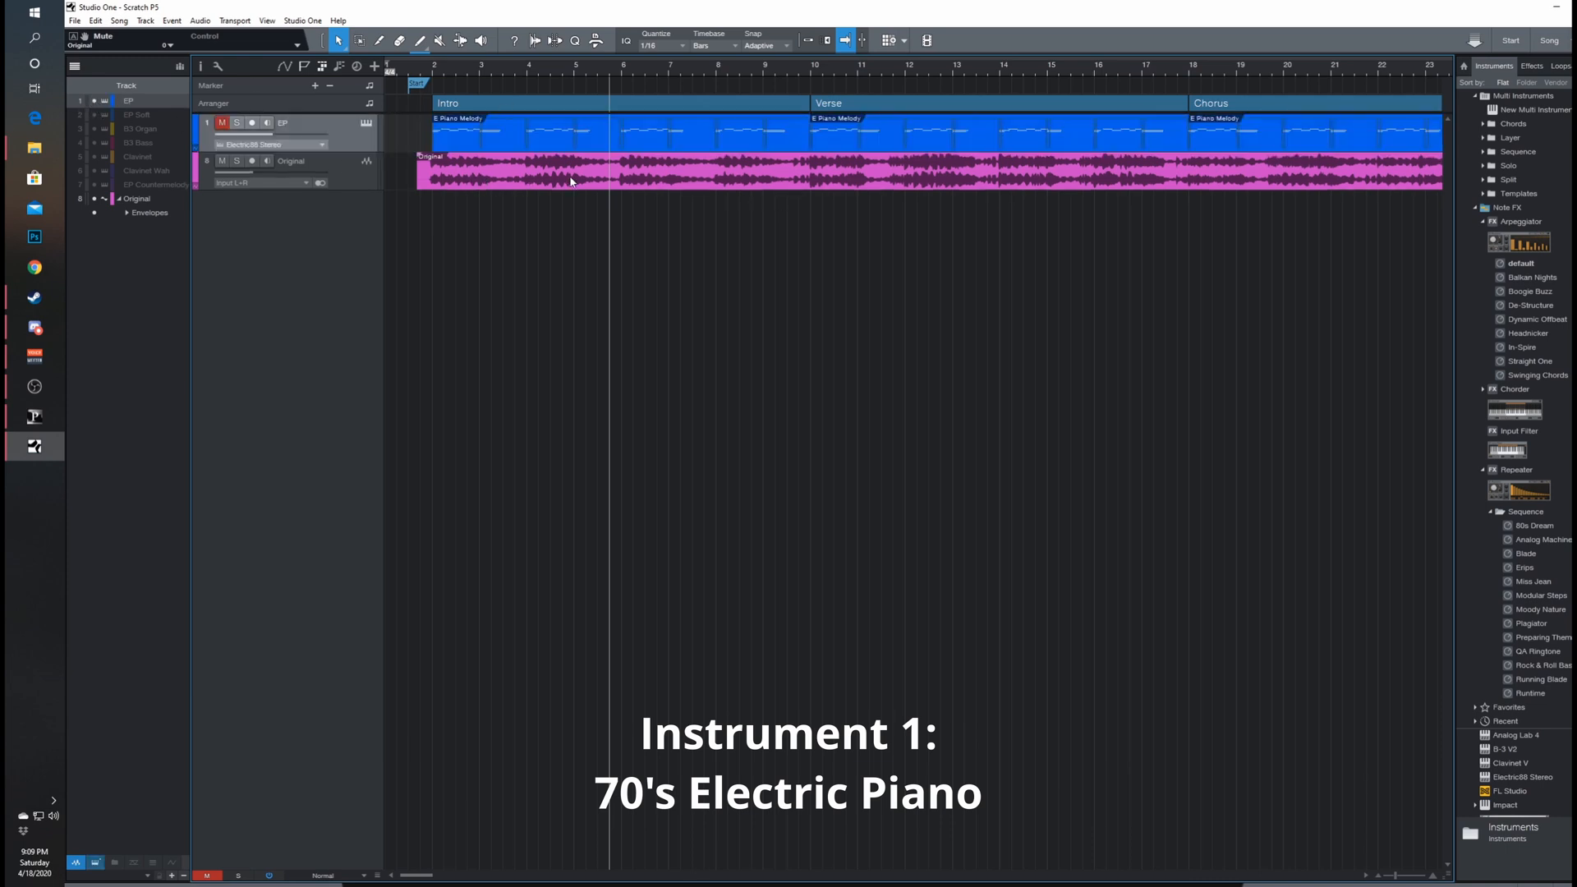
click(221, 125)
click(222, 161)
click(428, 76)
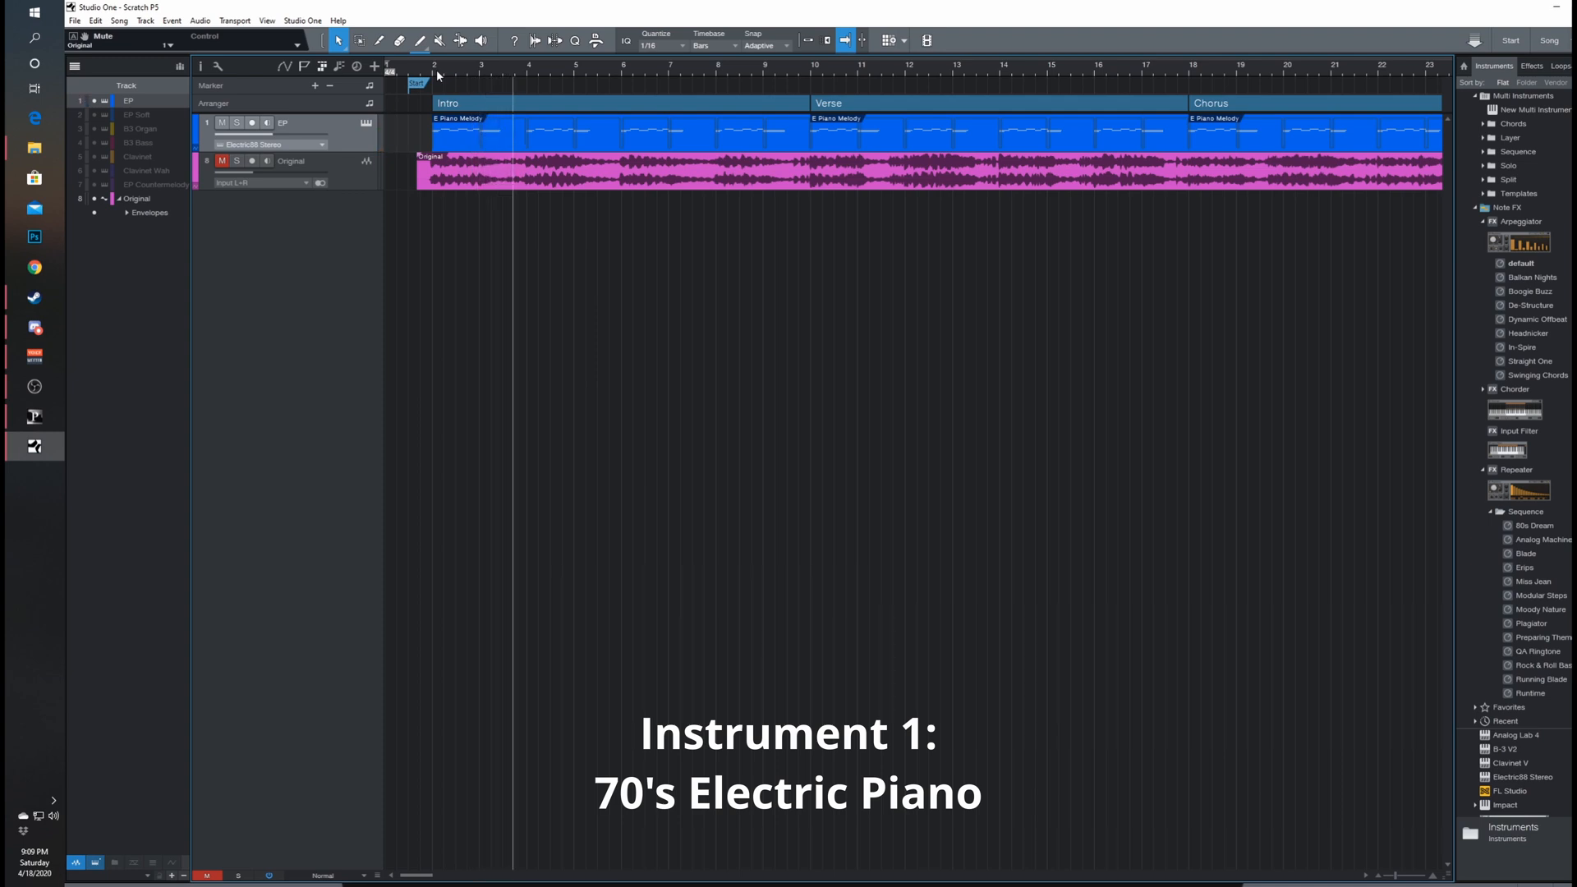
Step: Open the EP track's Electric88 instrument, examine its Tines mix level, and play the intro
click(368, 124)
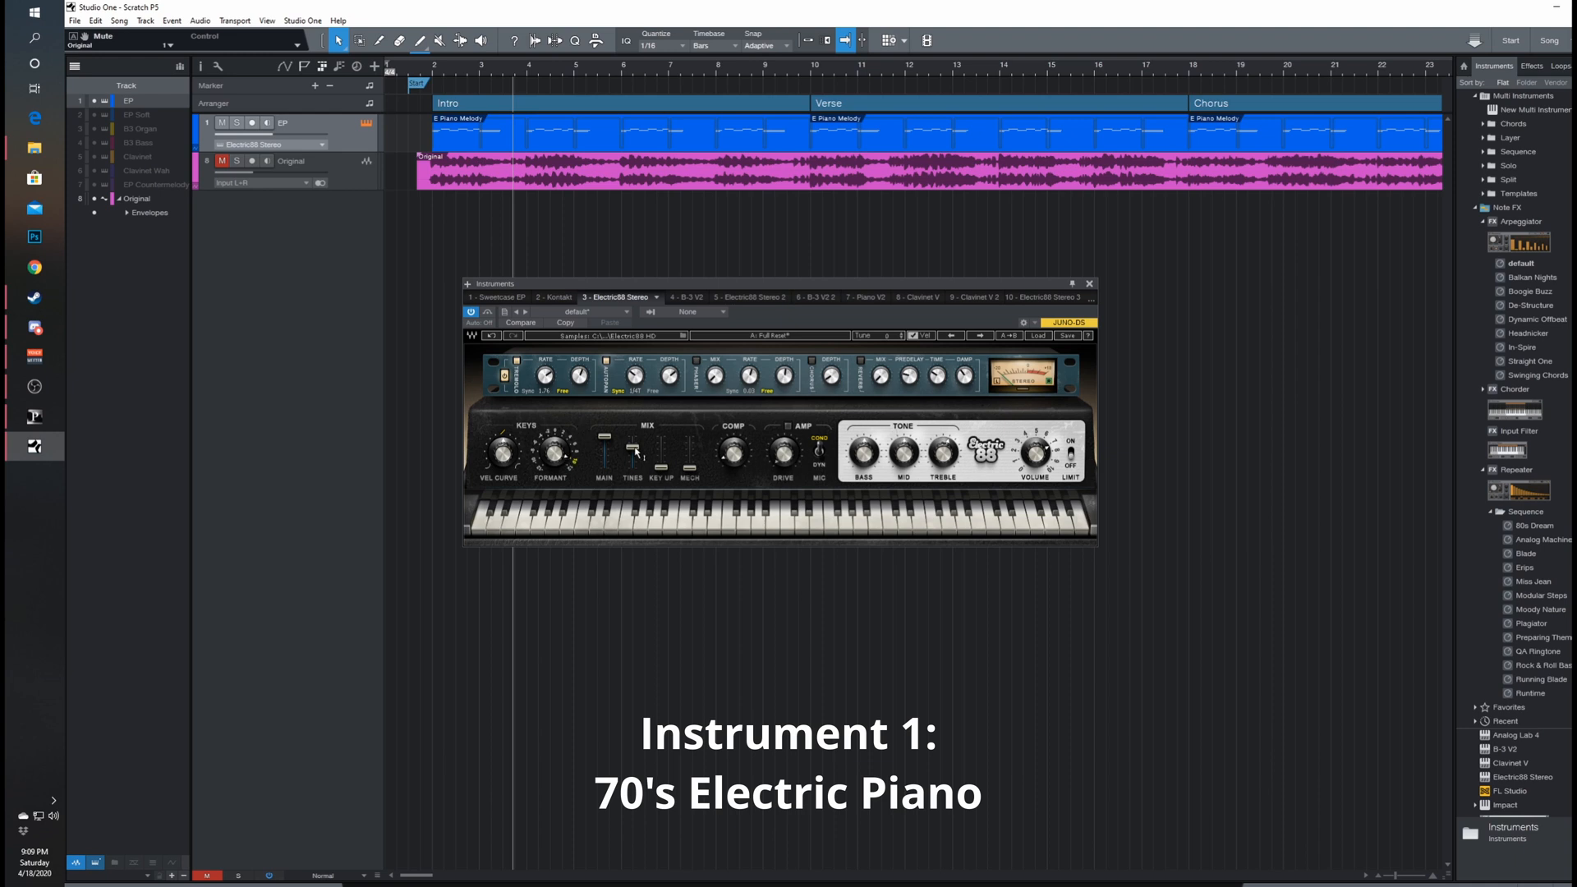
drag(638, 451, 639, 446)
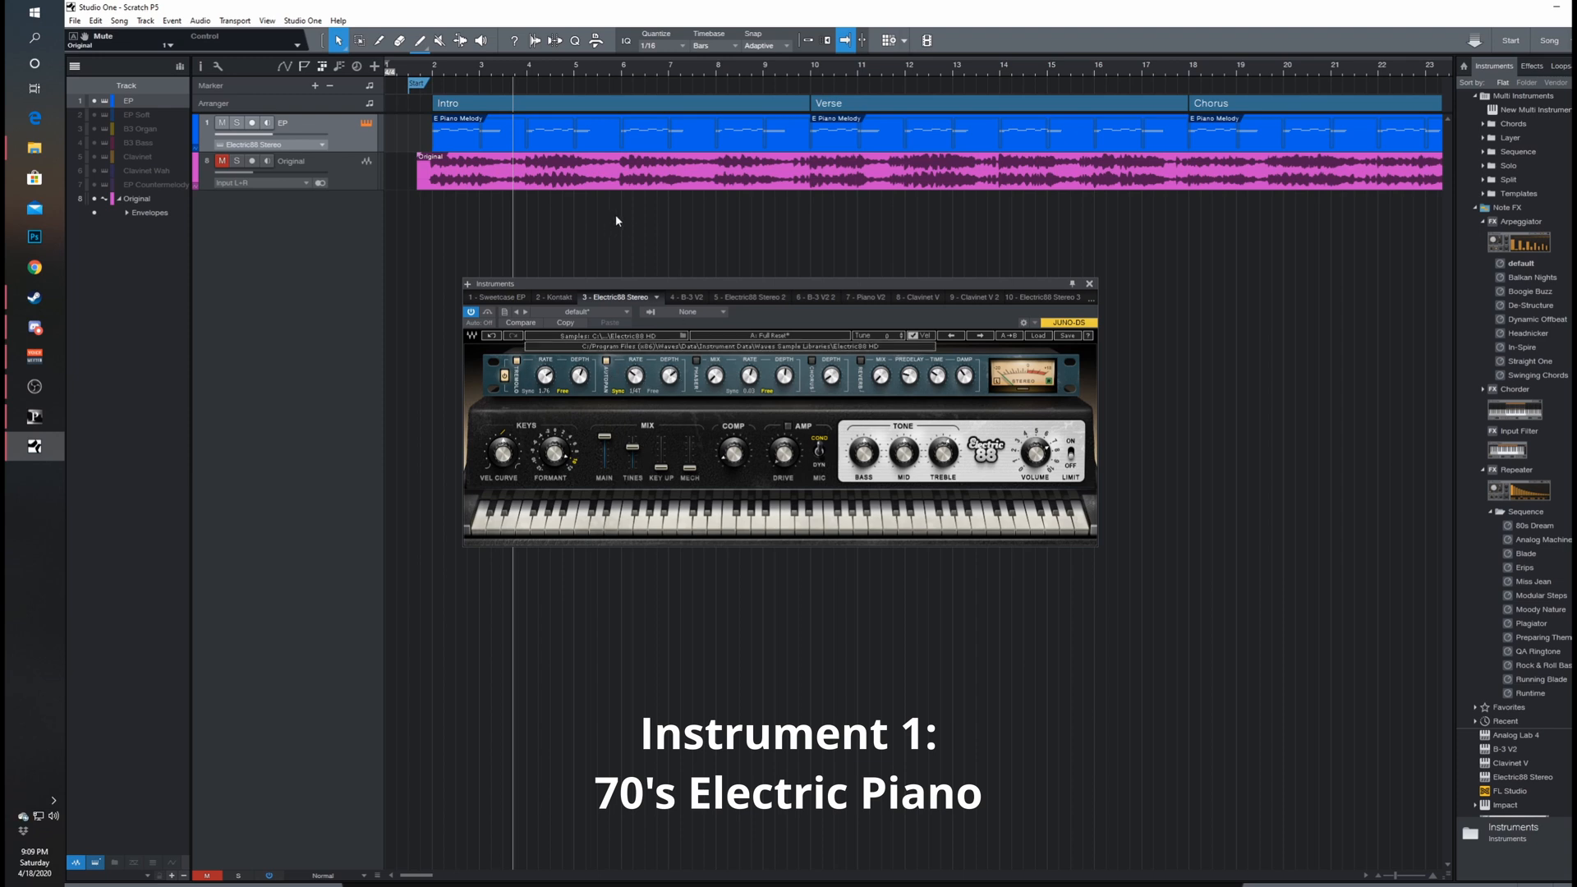
click(425, 72)
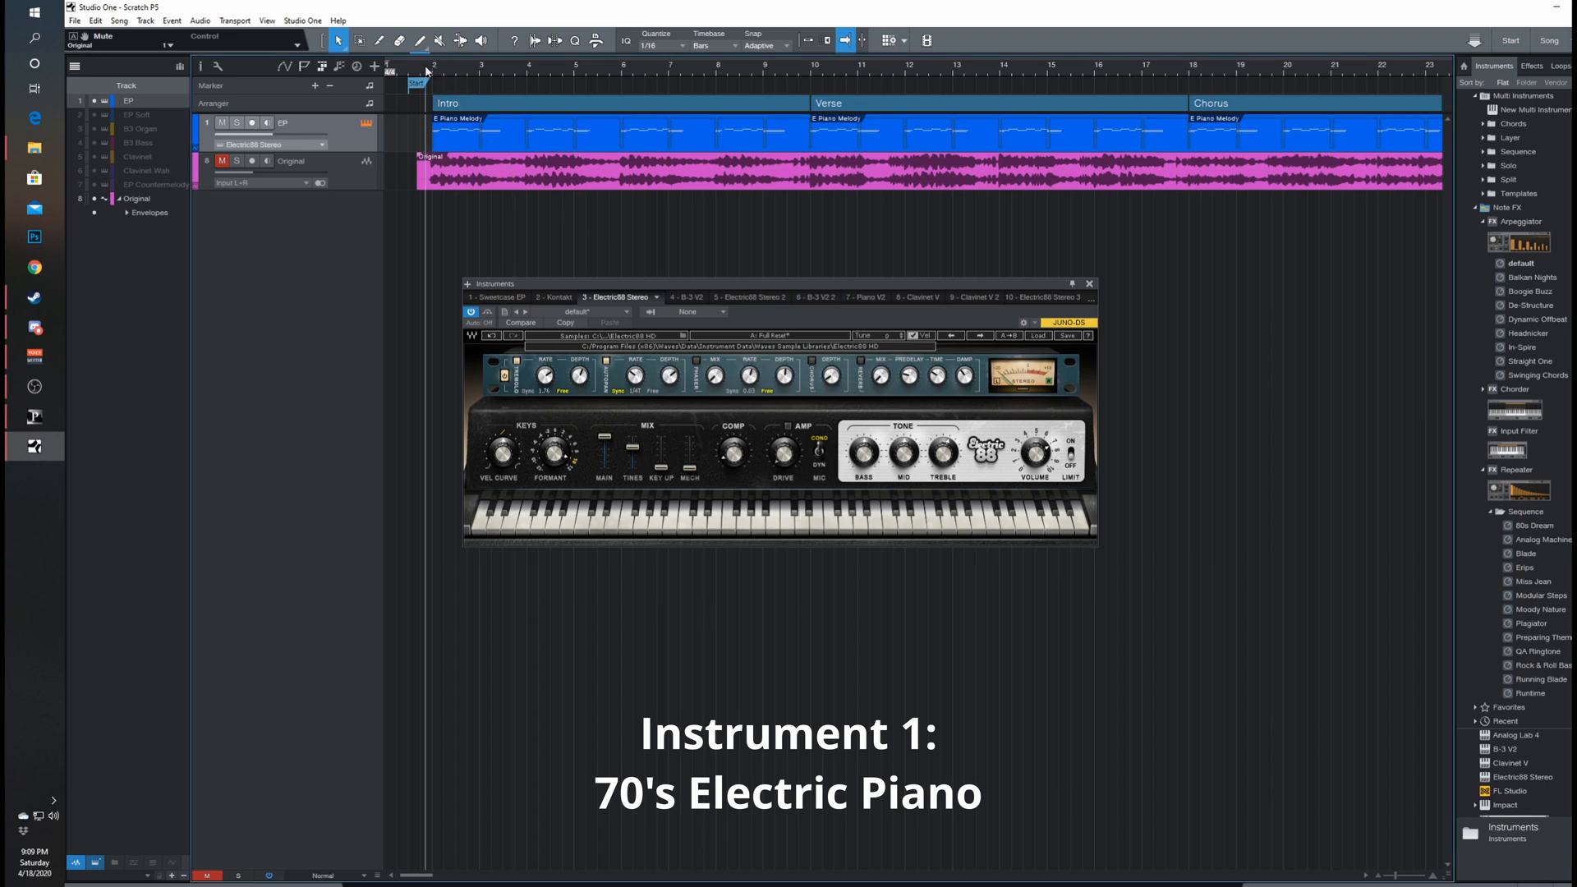
key(space)
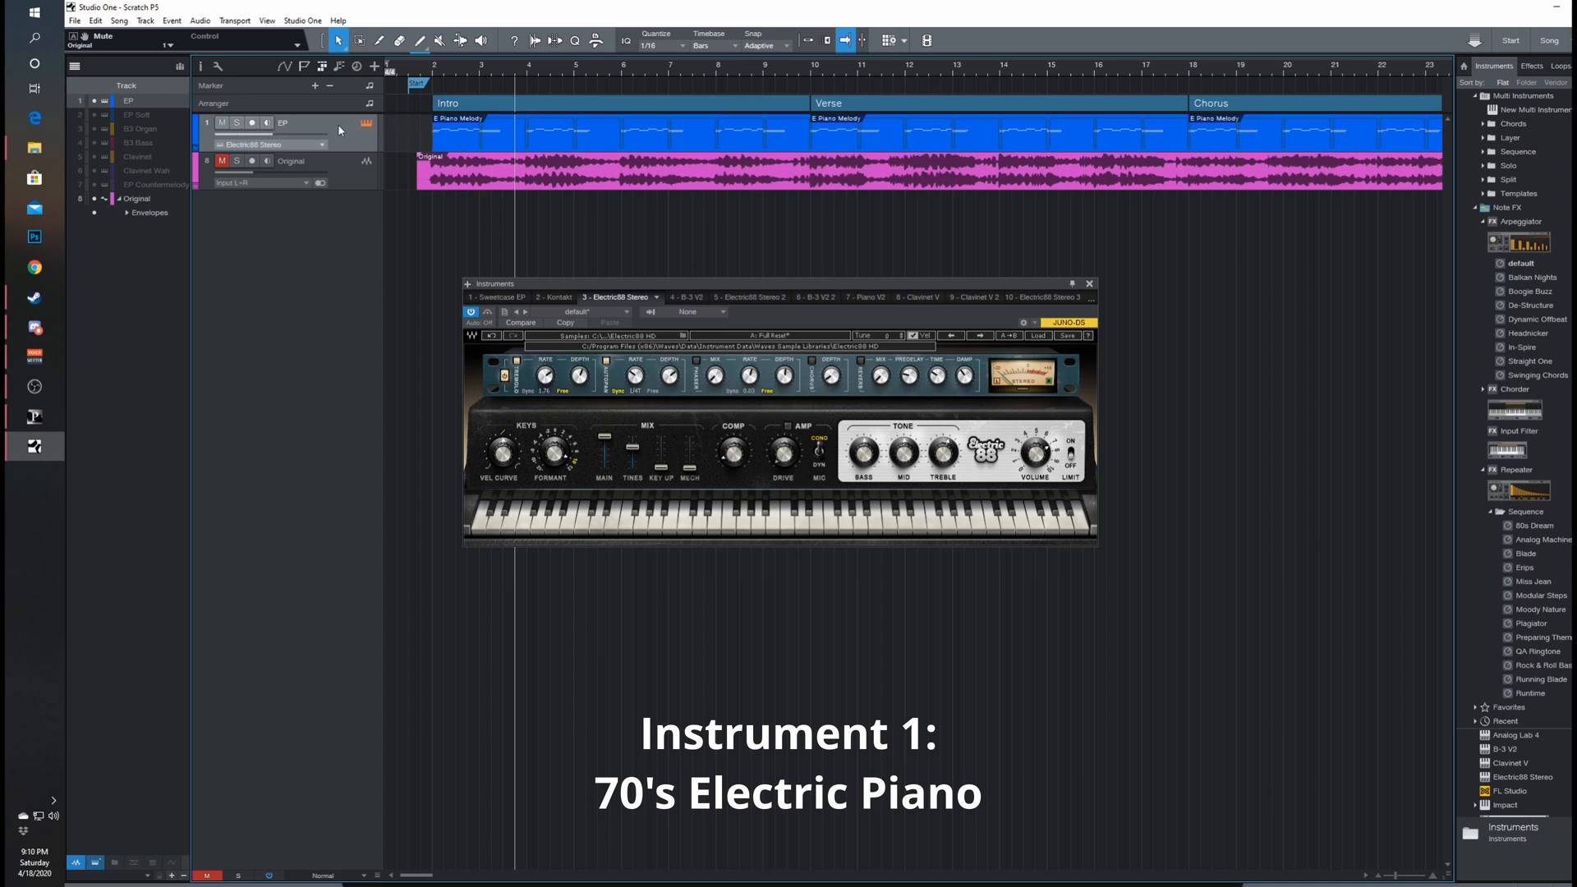
Step: Show and unmute the EP Soft track, then open its Electric88 instrument to examine the Tines level
click(95, 116)
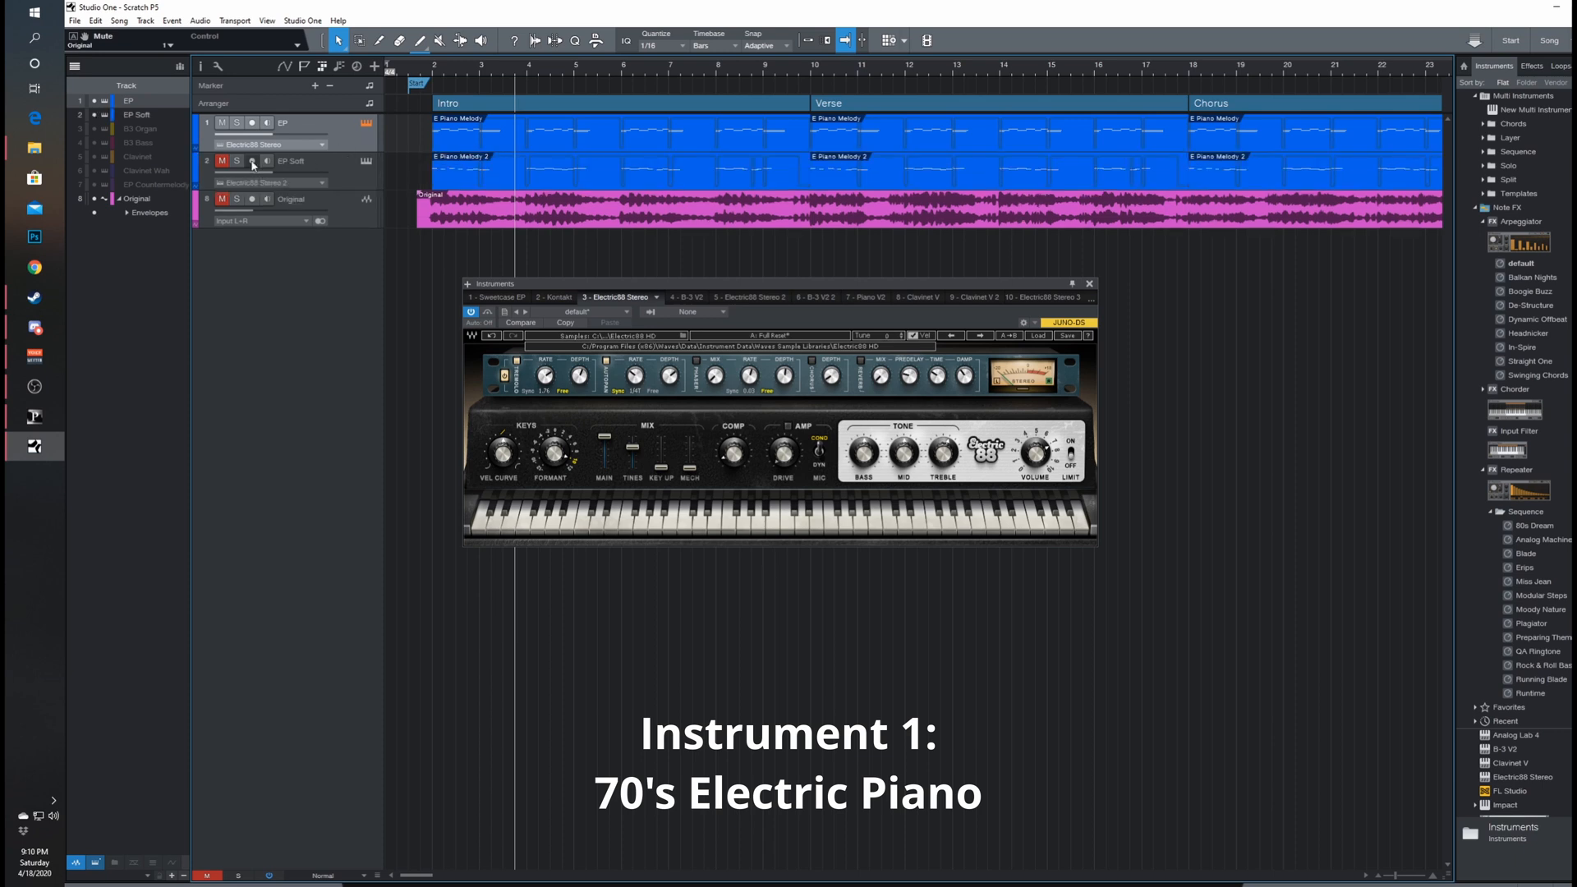
click(222, 161)
click(327, 168)
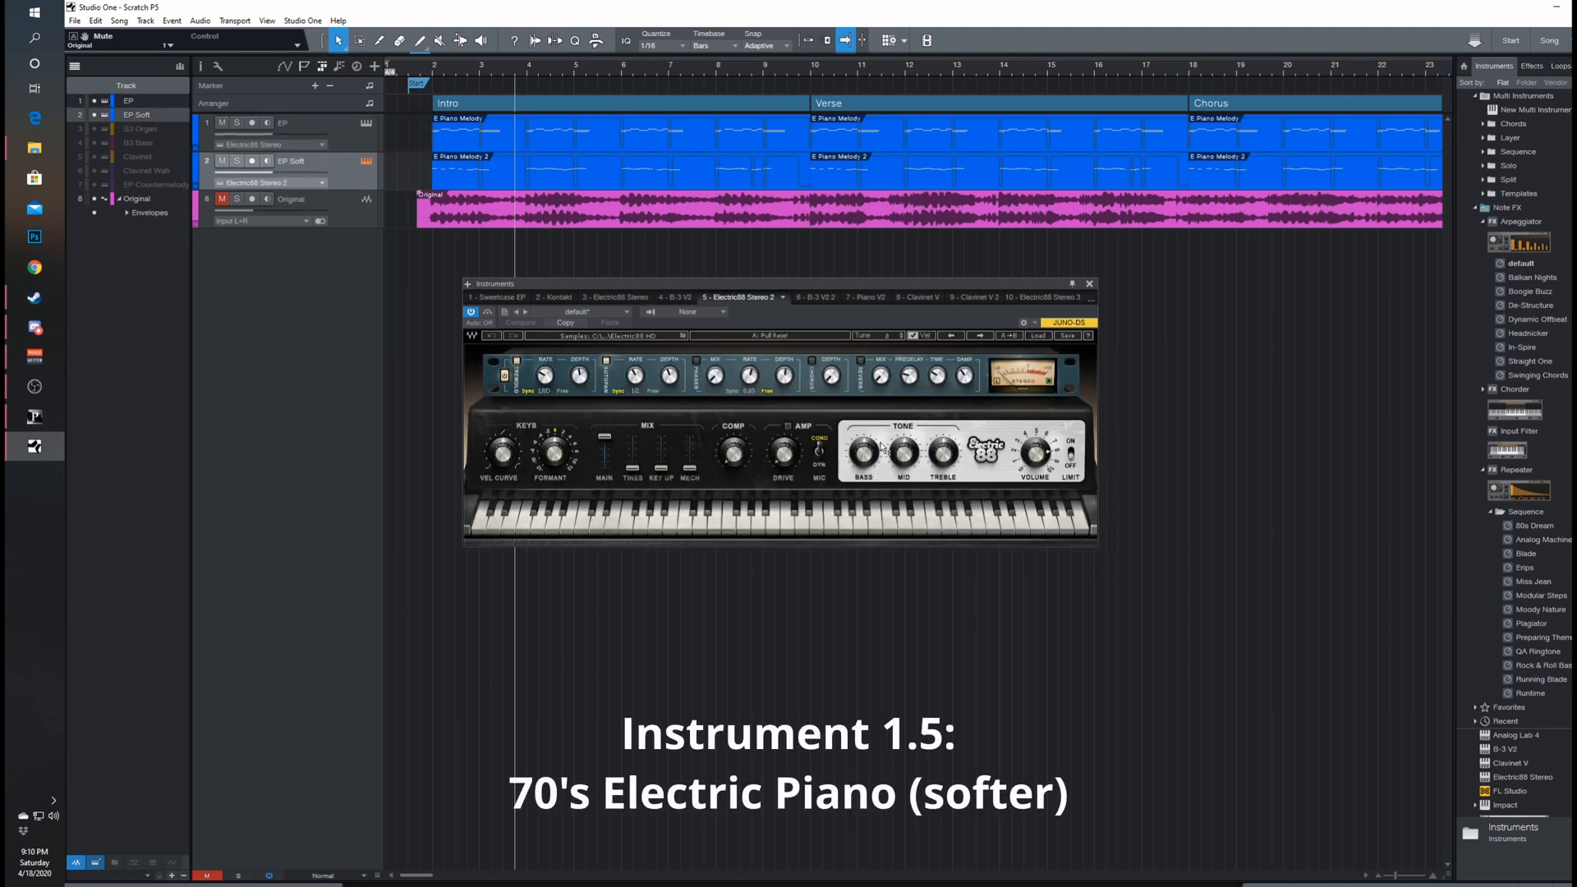
click(634, 474)
Step: Close the Electric88 instrument window and play the EP Soft track soloed from the start of the intro
click(427, 85)
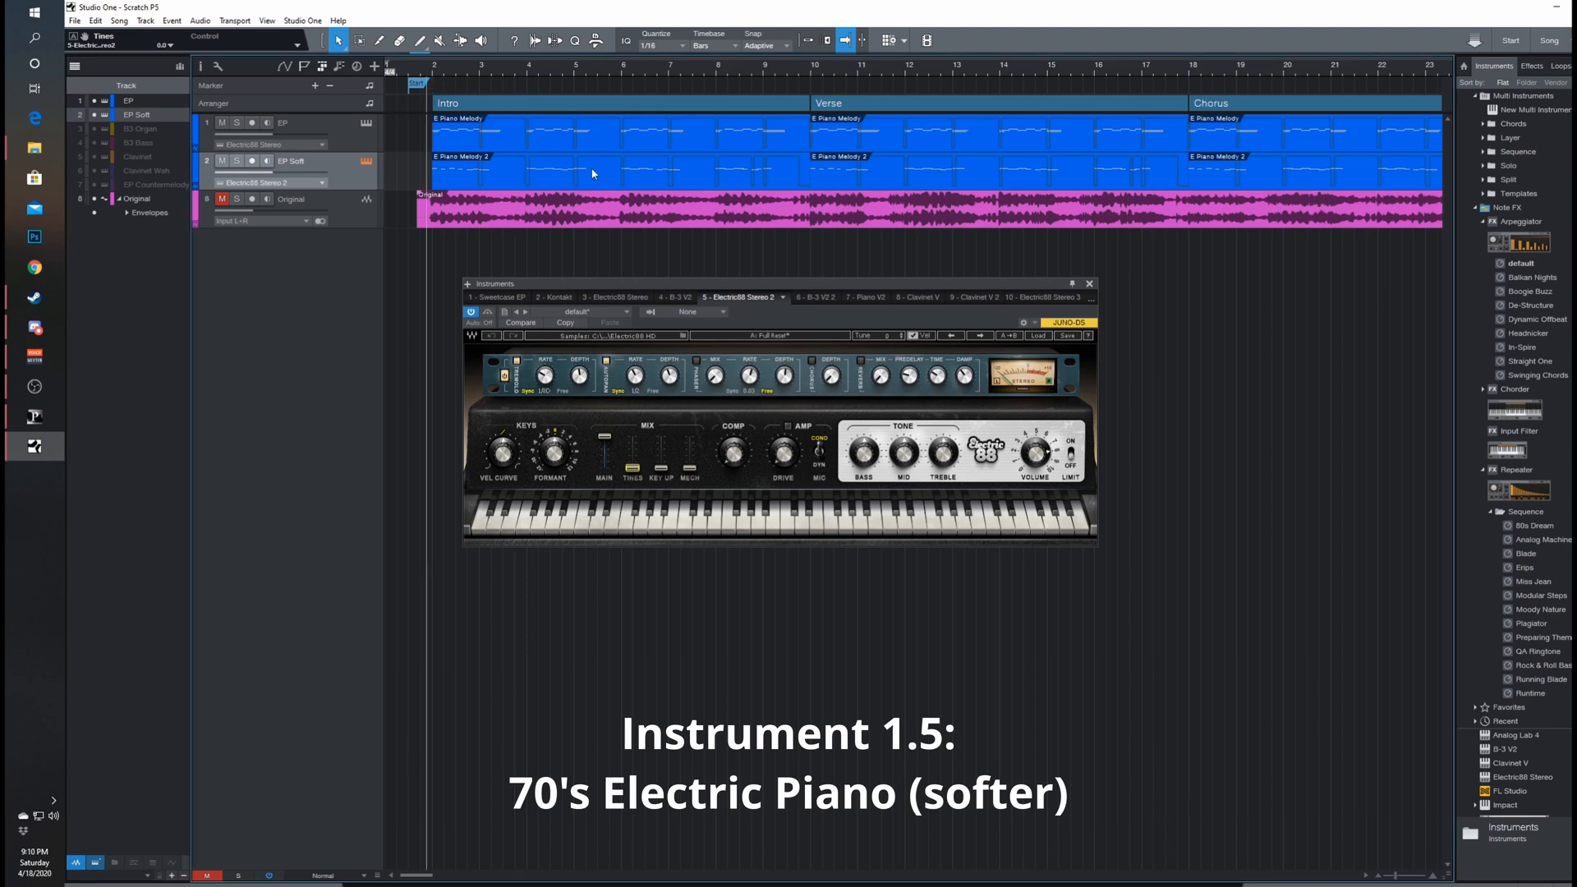
click(1089, 283)
key(space)
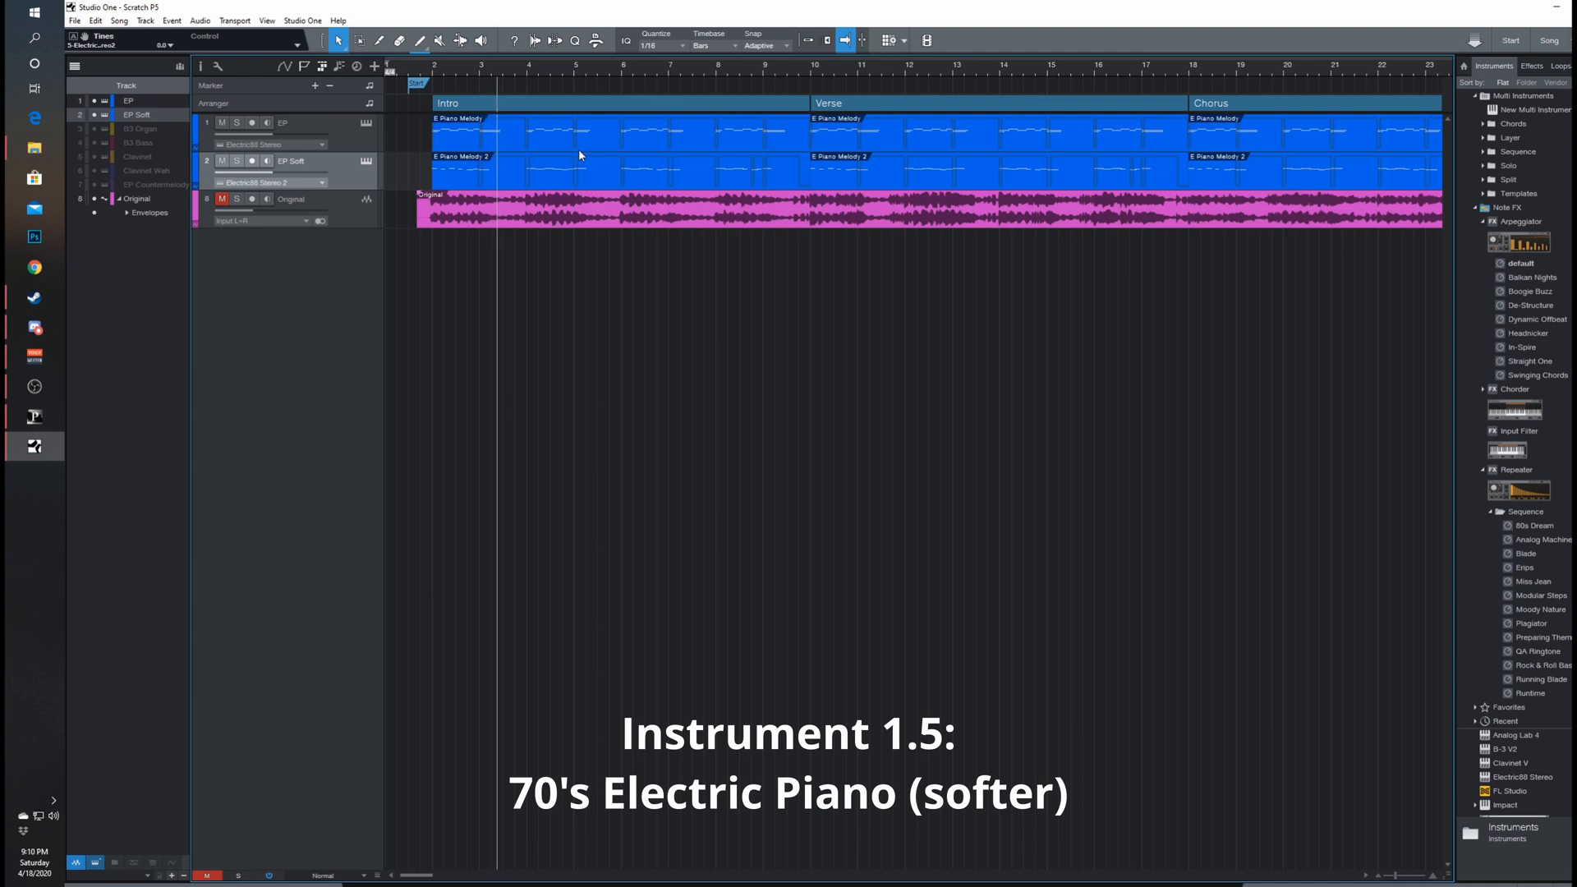
click(236, 163)
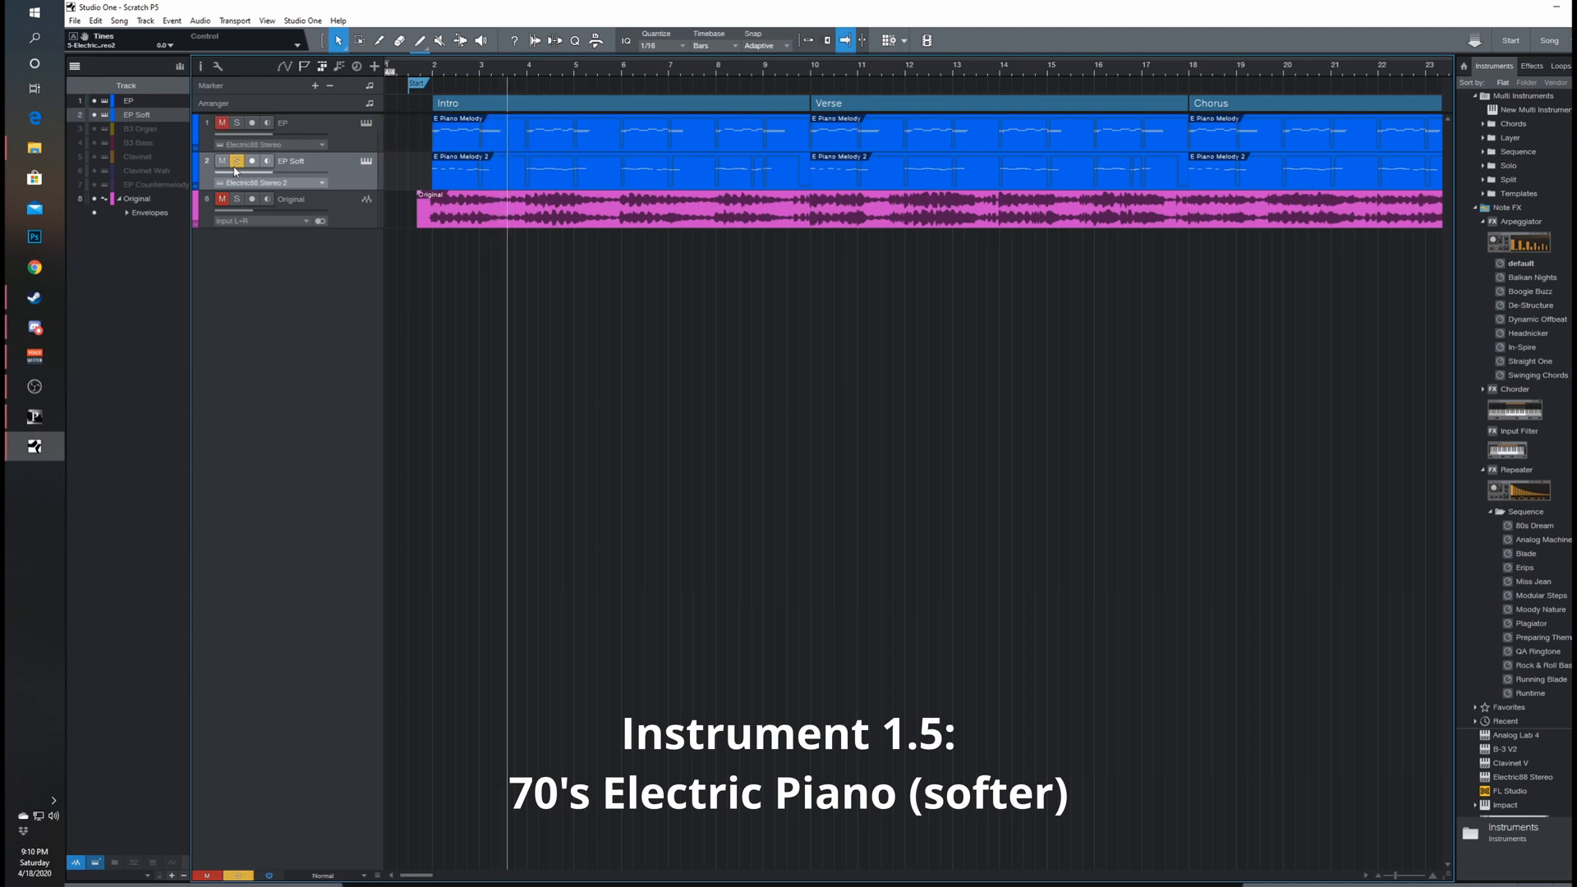
click(429, 69)
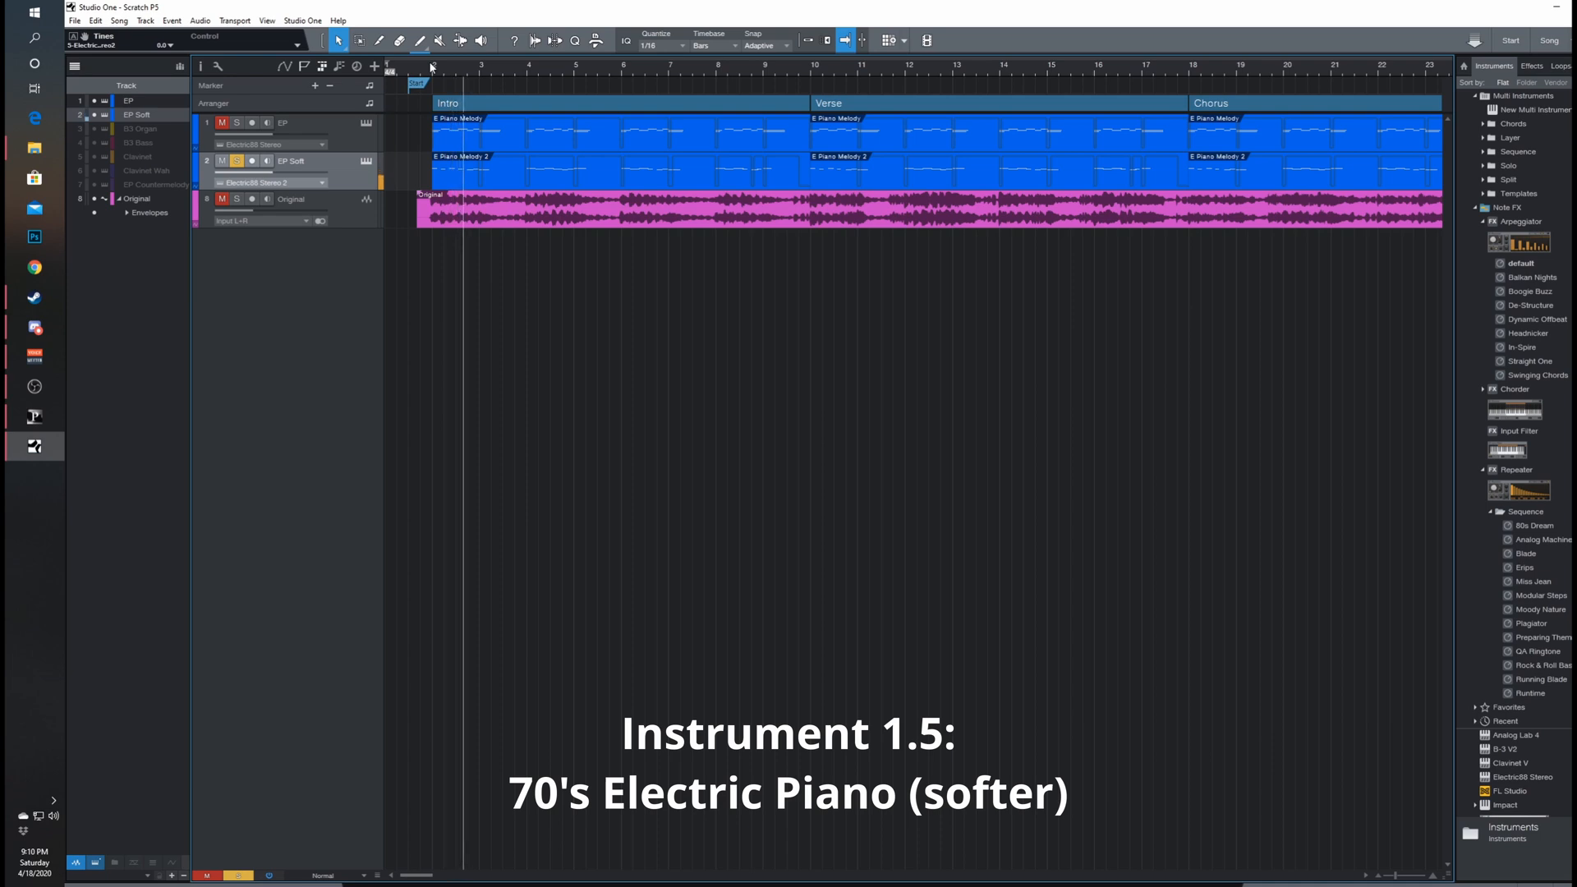
Step: Unsolo EP Soft, unmute the Original track, and play both electric pianos together with it from the intro
click(237, 162)
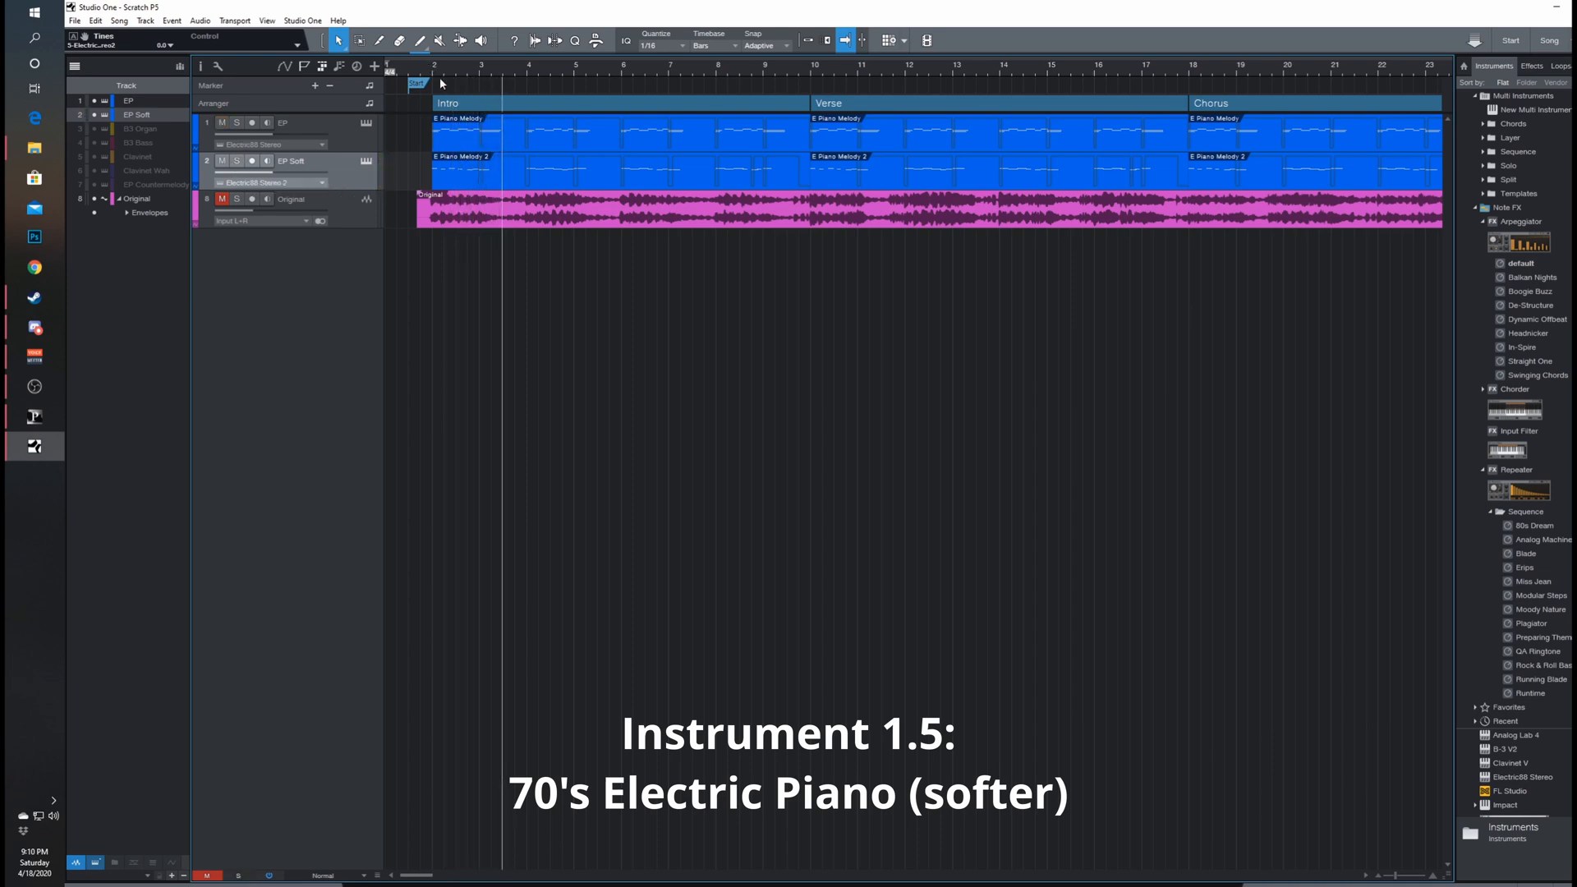
click(423, 72)
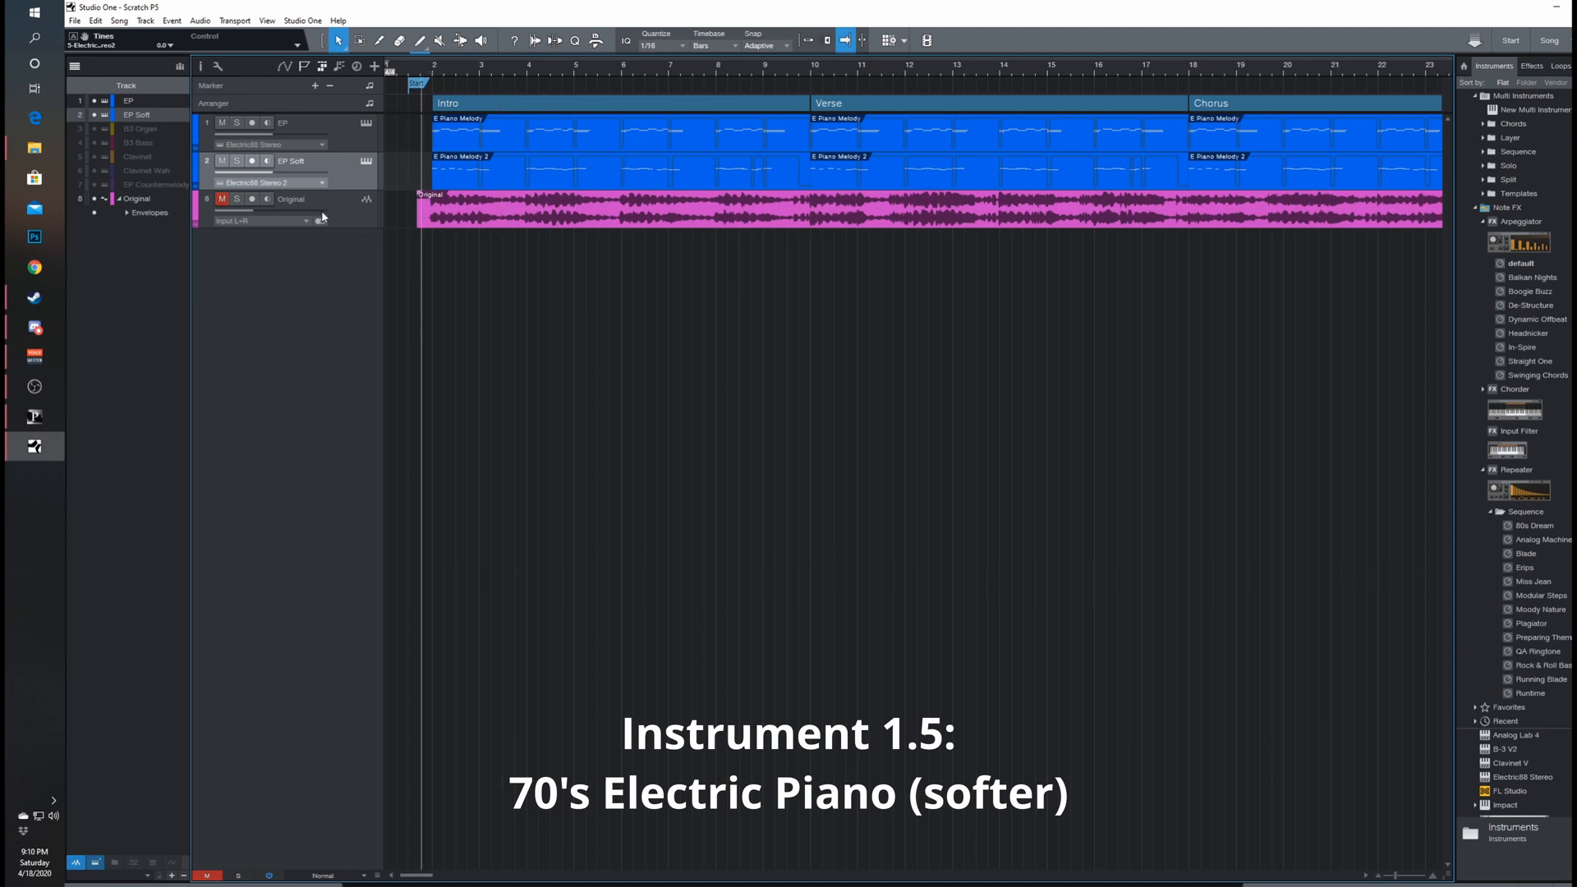
click(227, 206)
key(space)
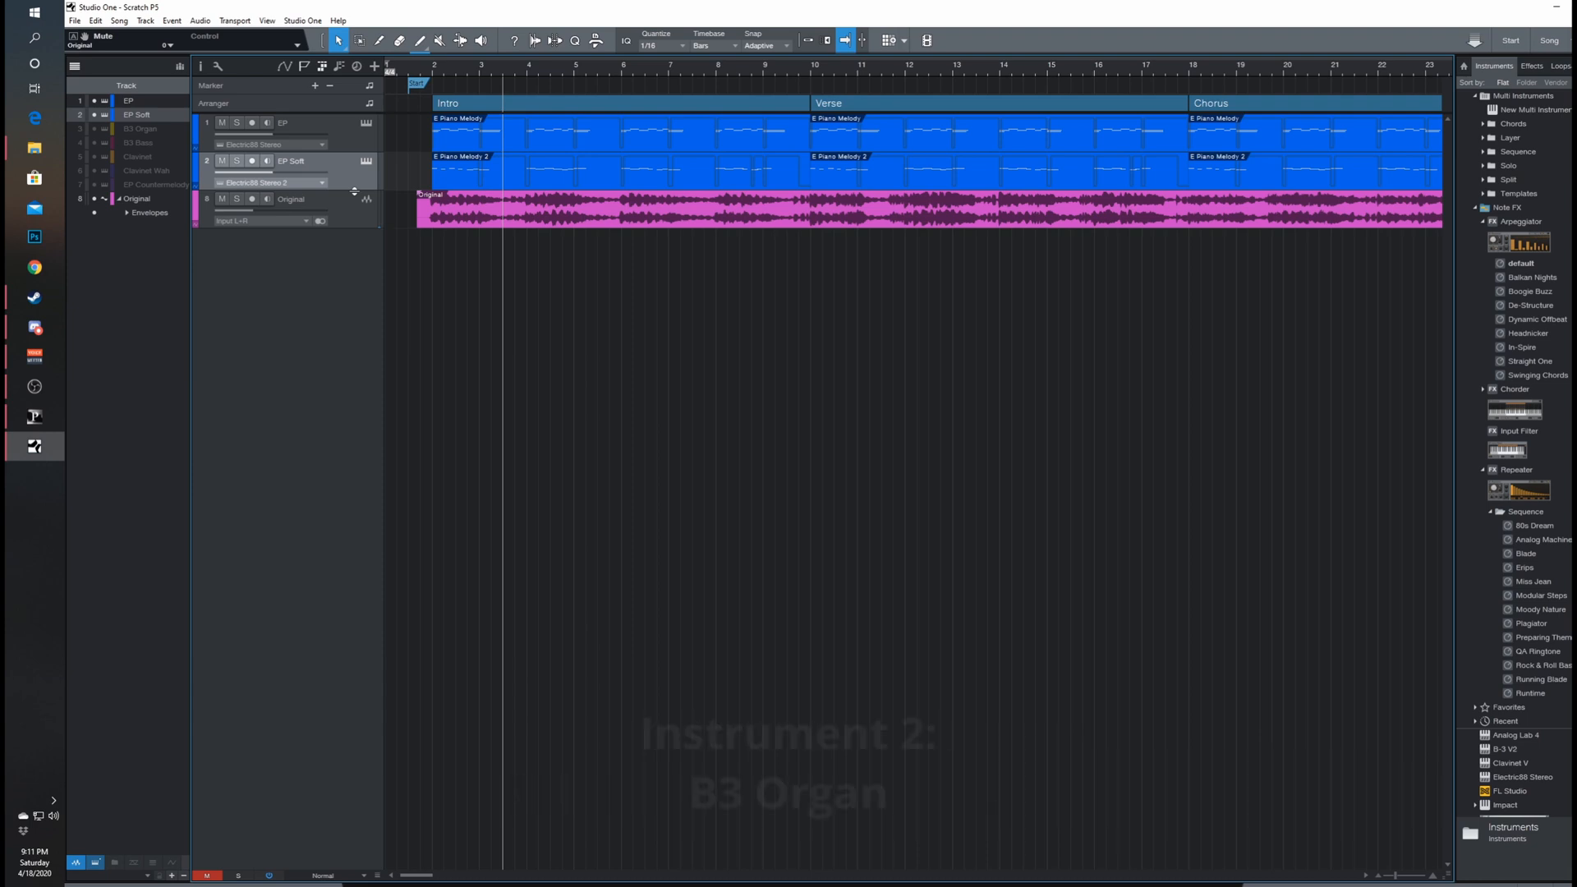
Step: Show the B3 Organ track, mute EP and EP Soft, and play the Original track from just before the verse
click(95, 128)
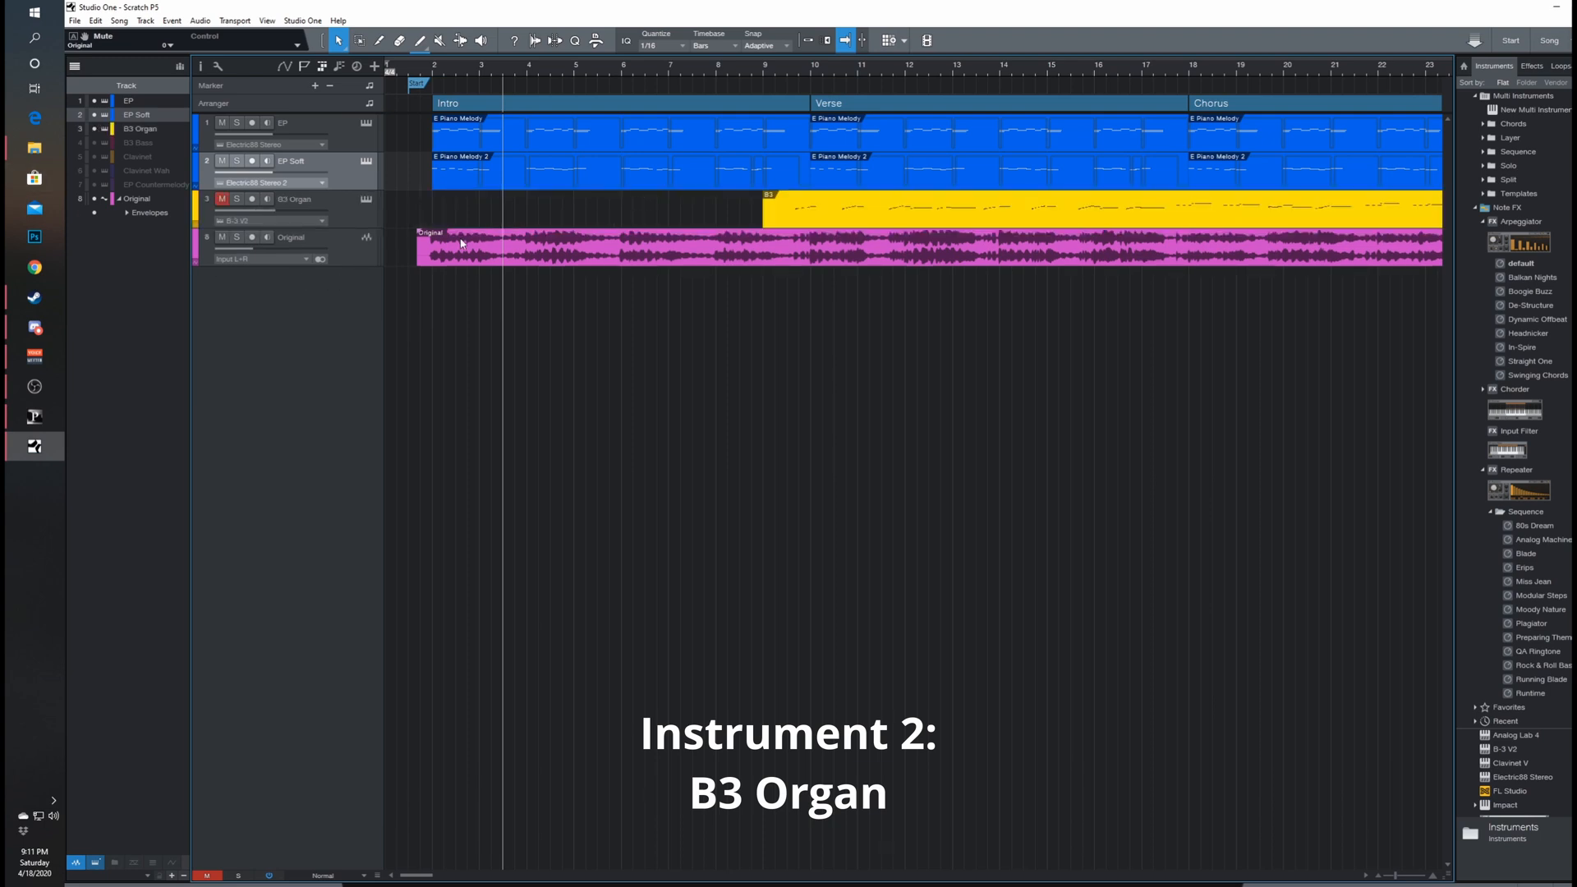
click(793, 71)
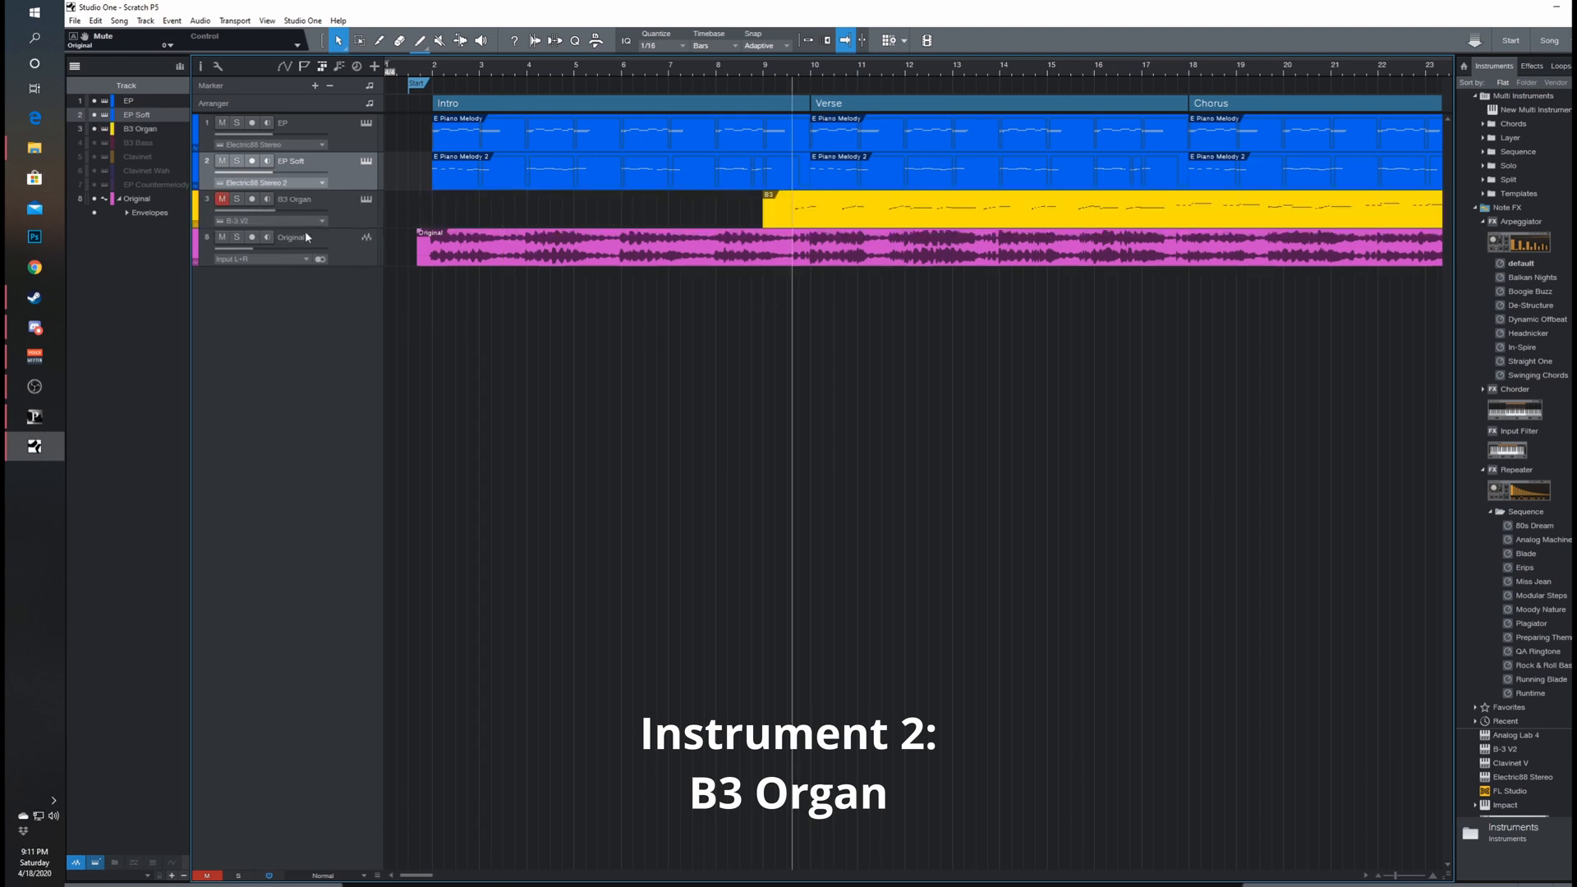
click(222, 161)
click(222, 122)
key(space)
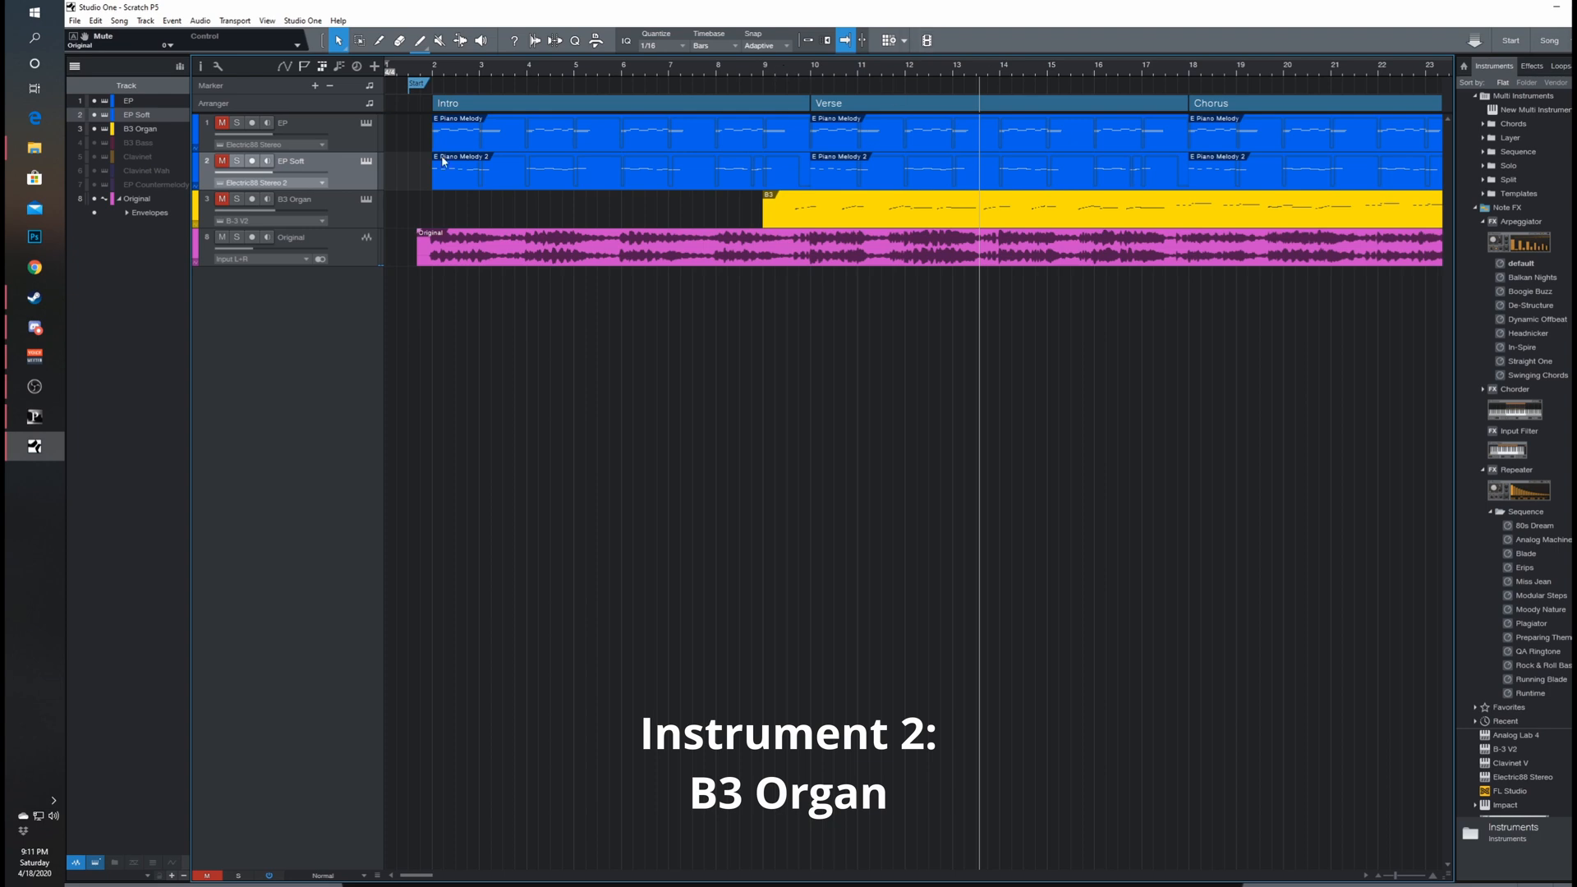
Step: Unmute B3 Organ, mute Original, and play the organ part from just before the verse
click(222, 206)
click(792, 77)
key(space)
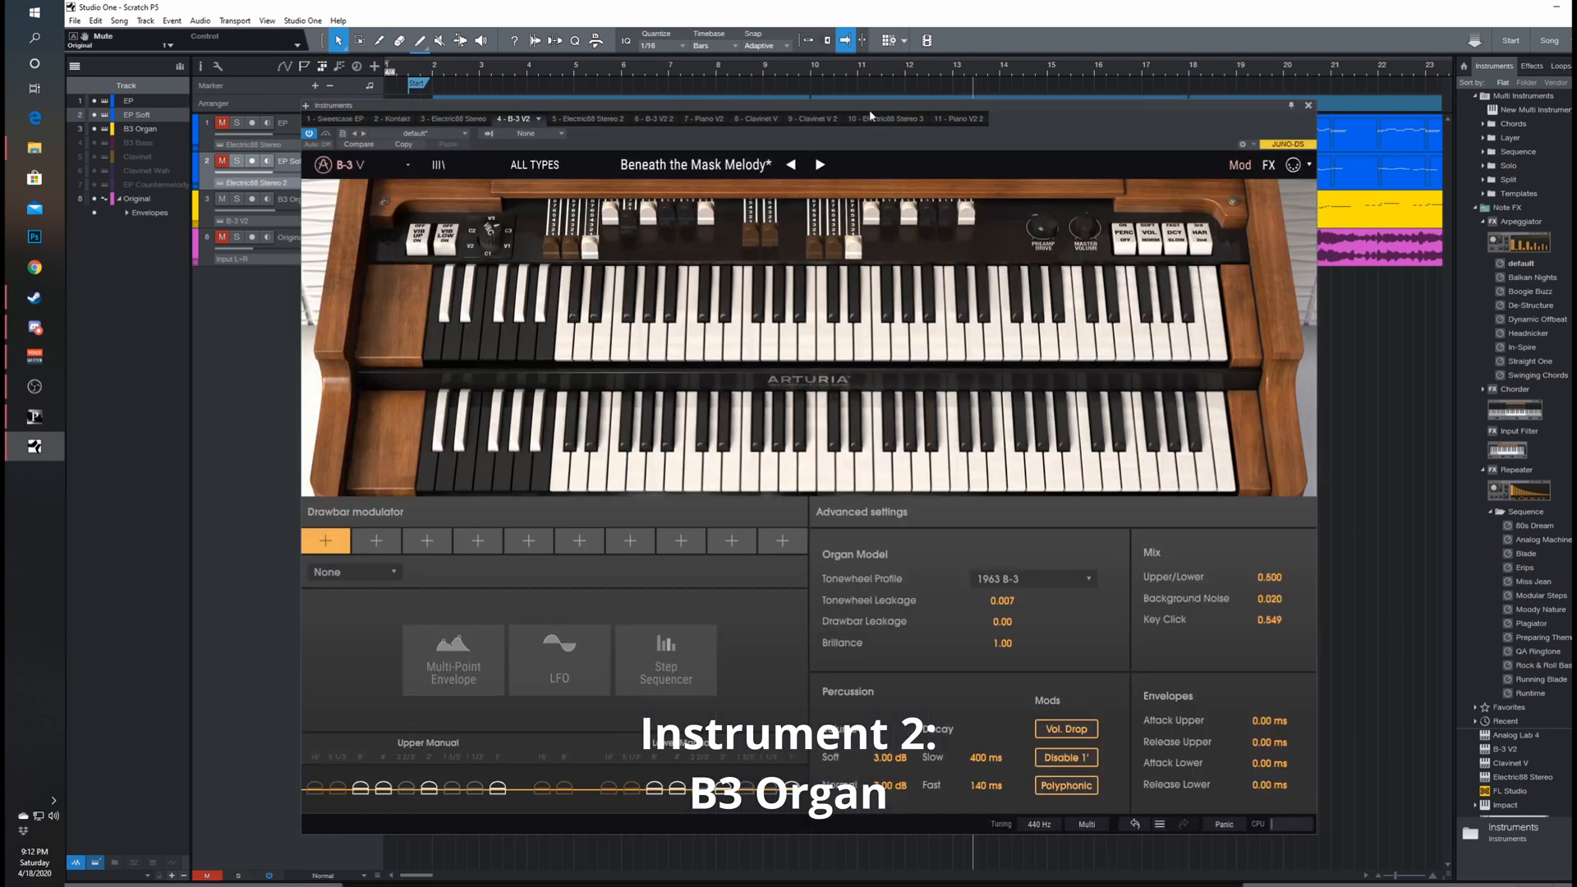
Step: Examine the B3 Organ instrument's preset list and Polyphonic percussion option, then close its window
drag(910, 108, 879, 106)
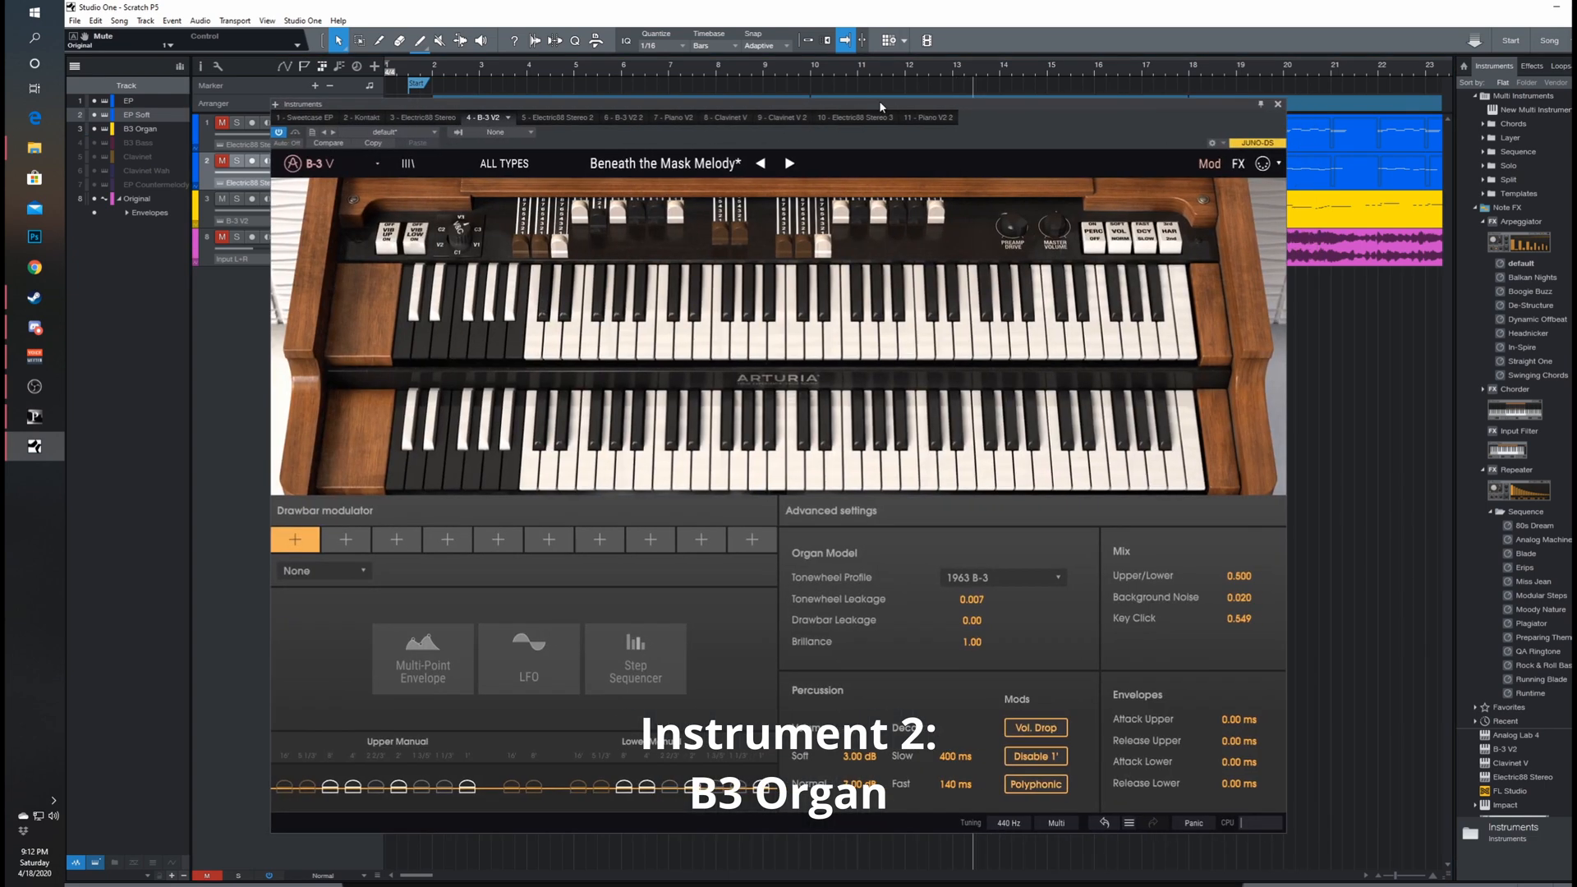
click(660, 164)
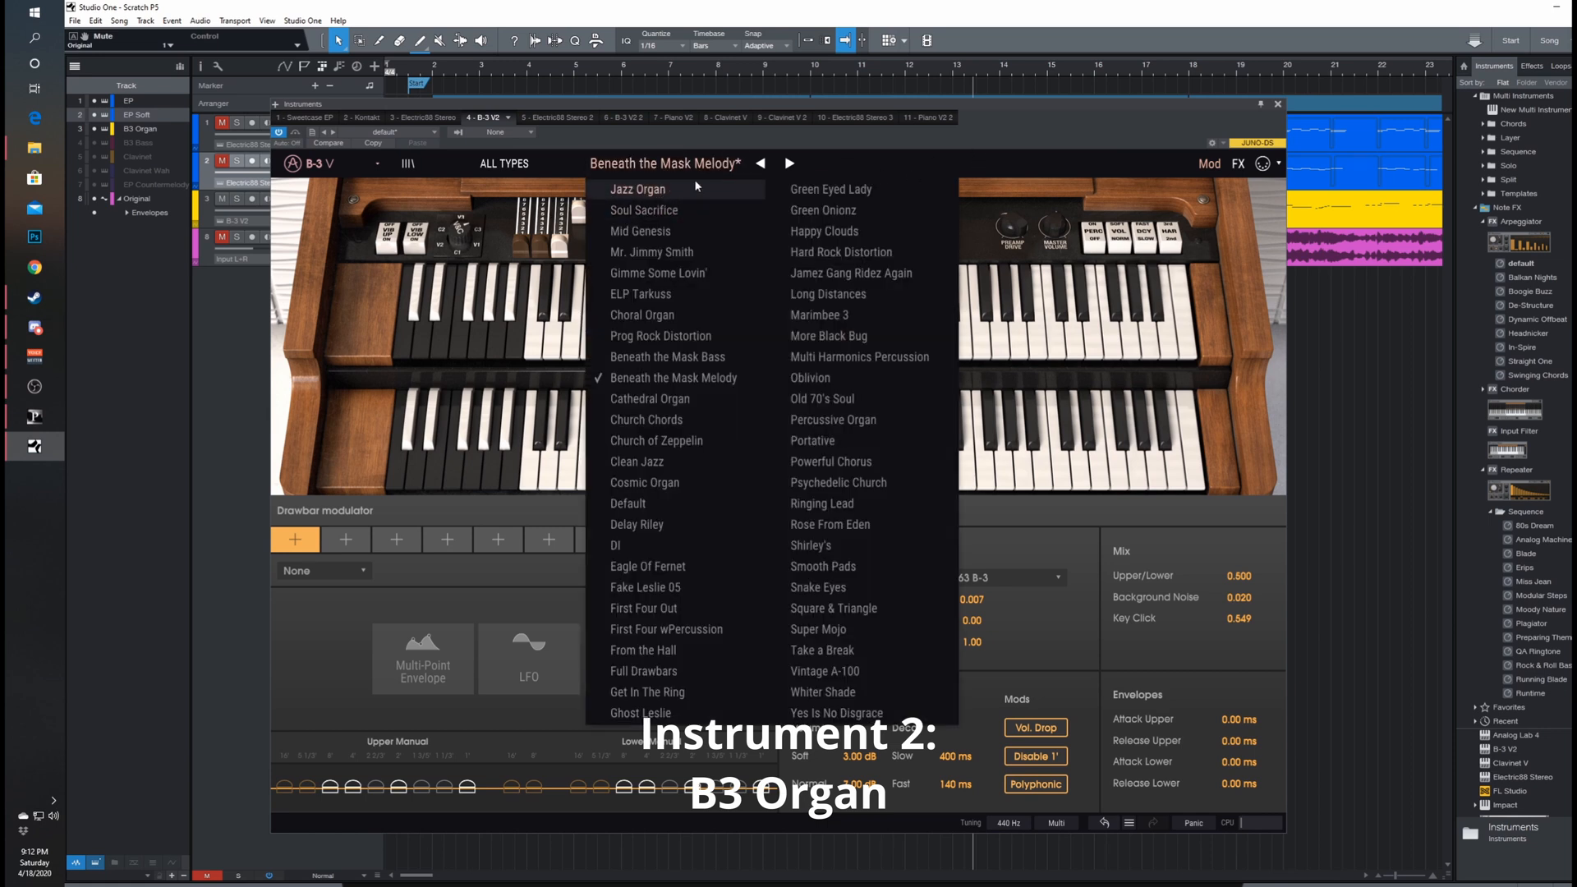
click(971, 140)
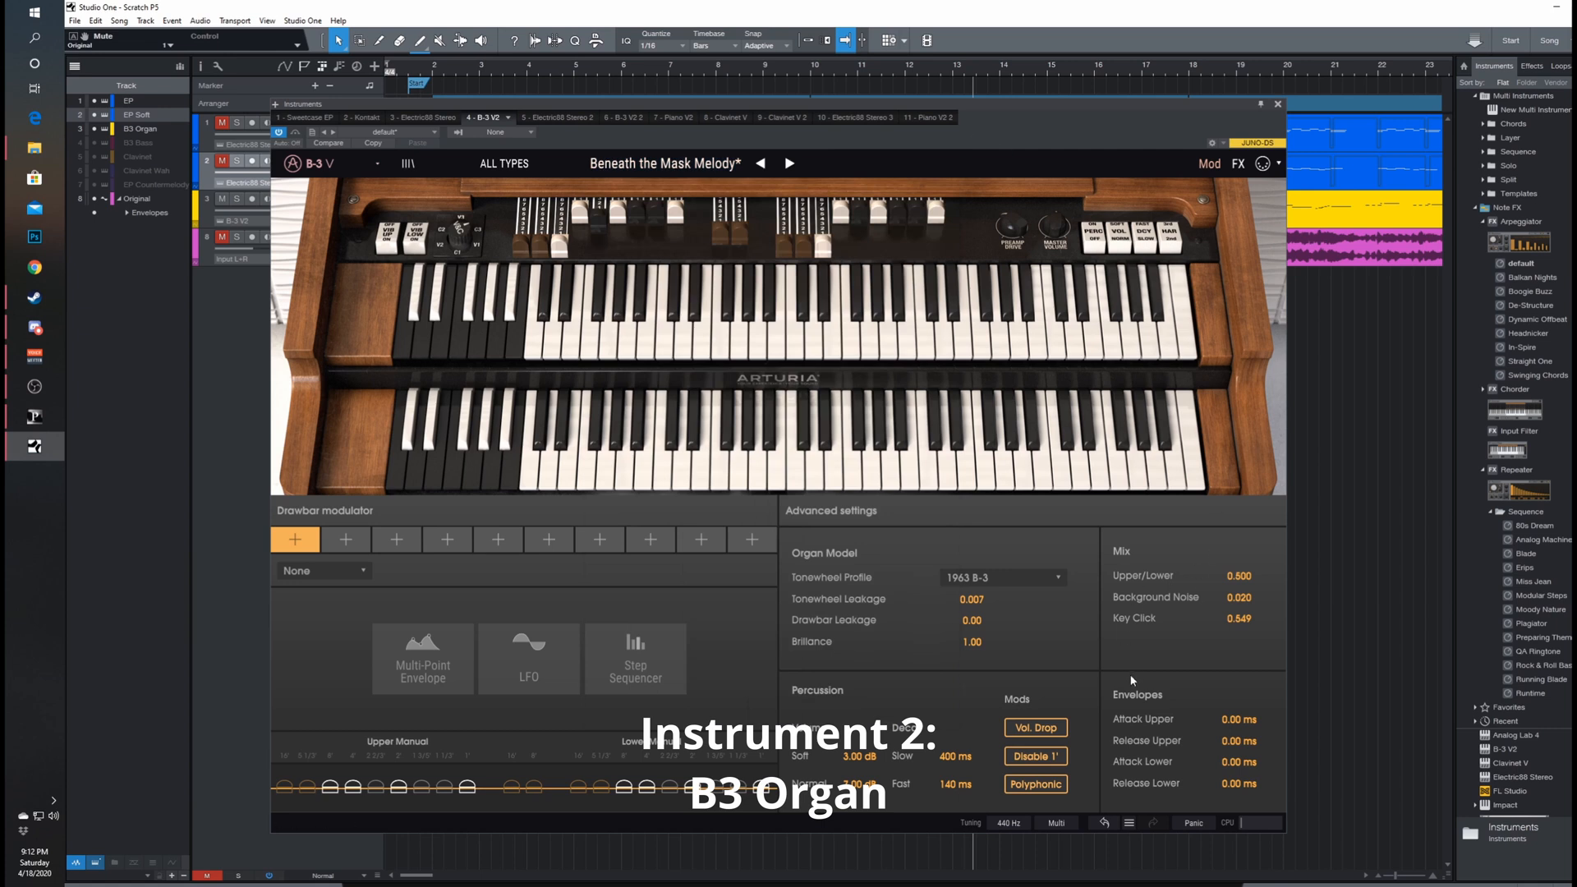
click(1037, 787)
click(1277, 104)
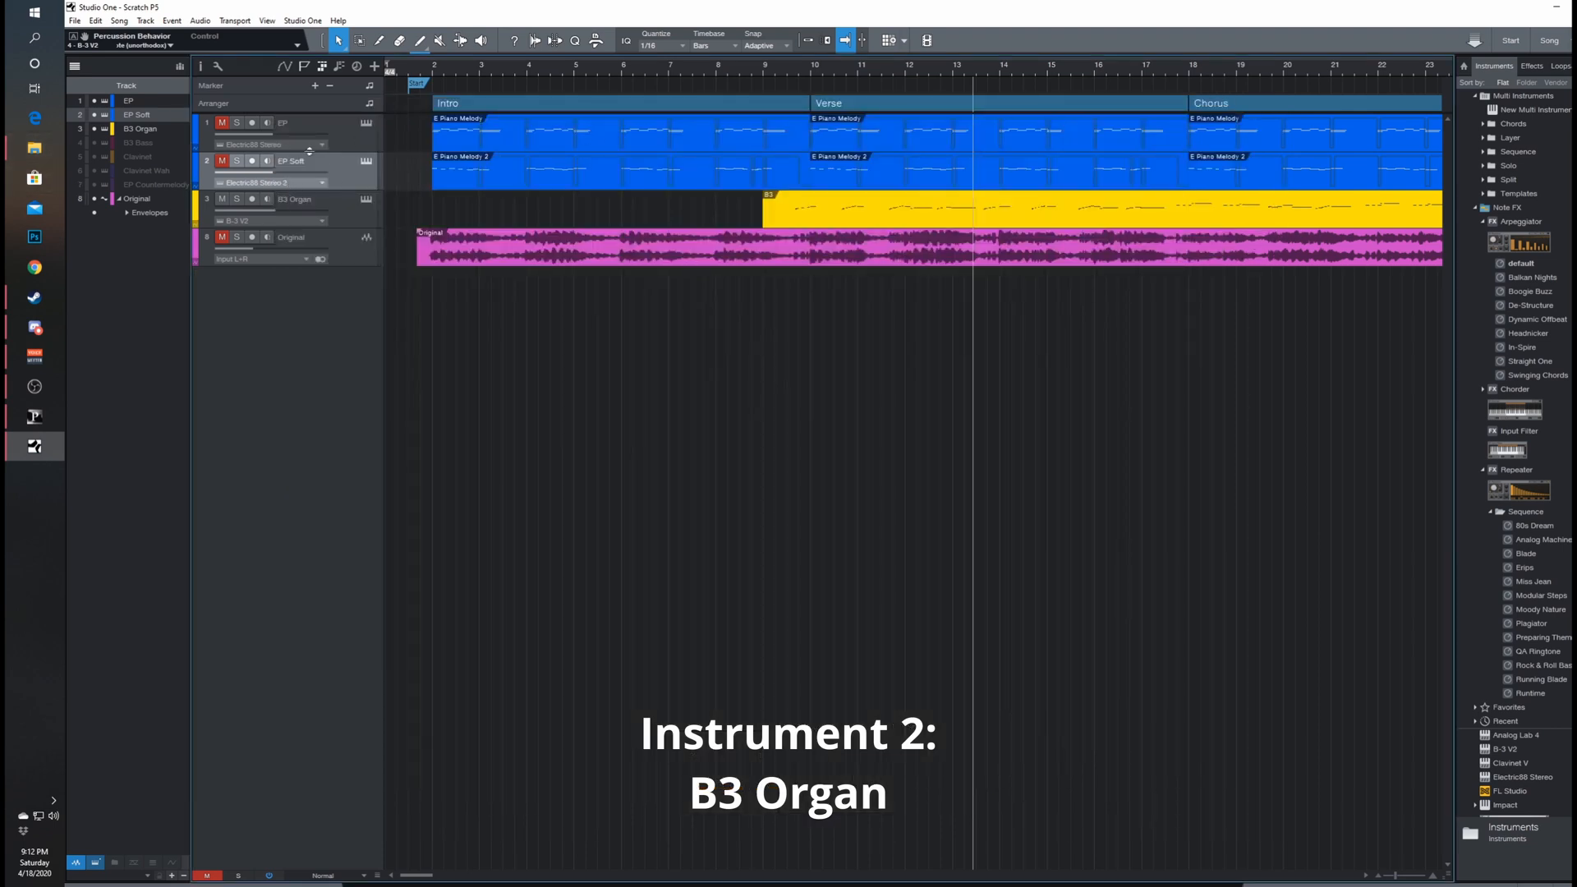
Step: Unmute EP and EP Soft and play them with the B3 Organ from just before the verse
click(222, 161)
click(221, 123)
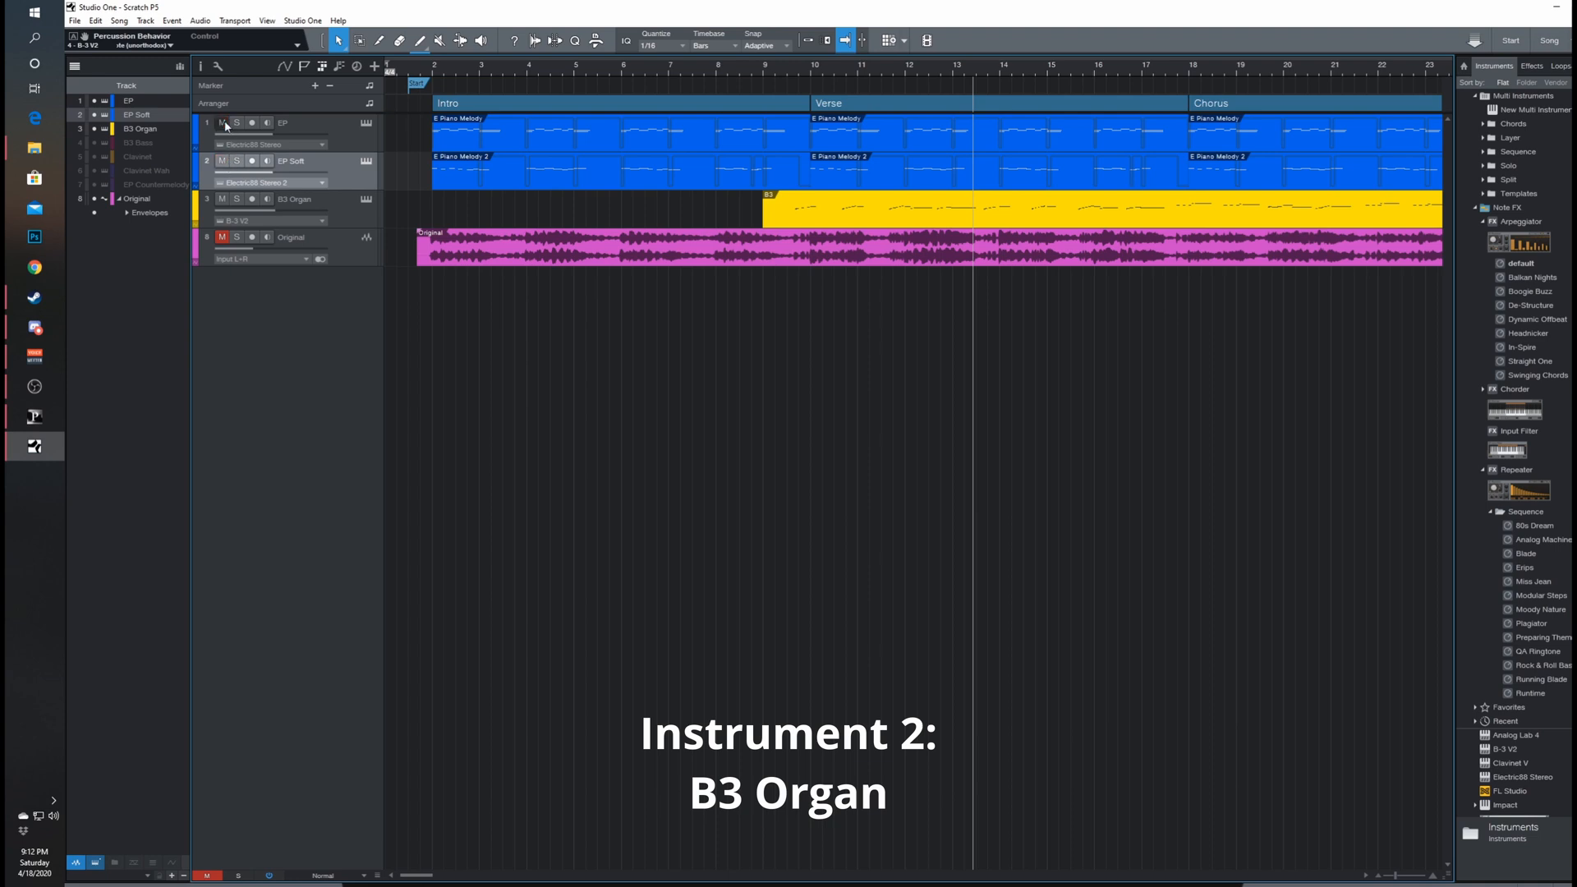
click(795, 67)
key(space)
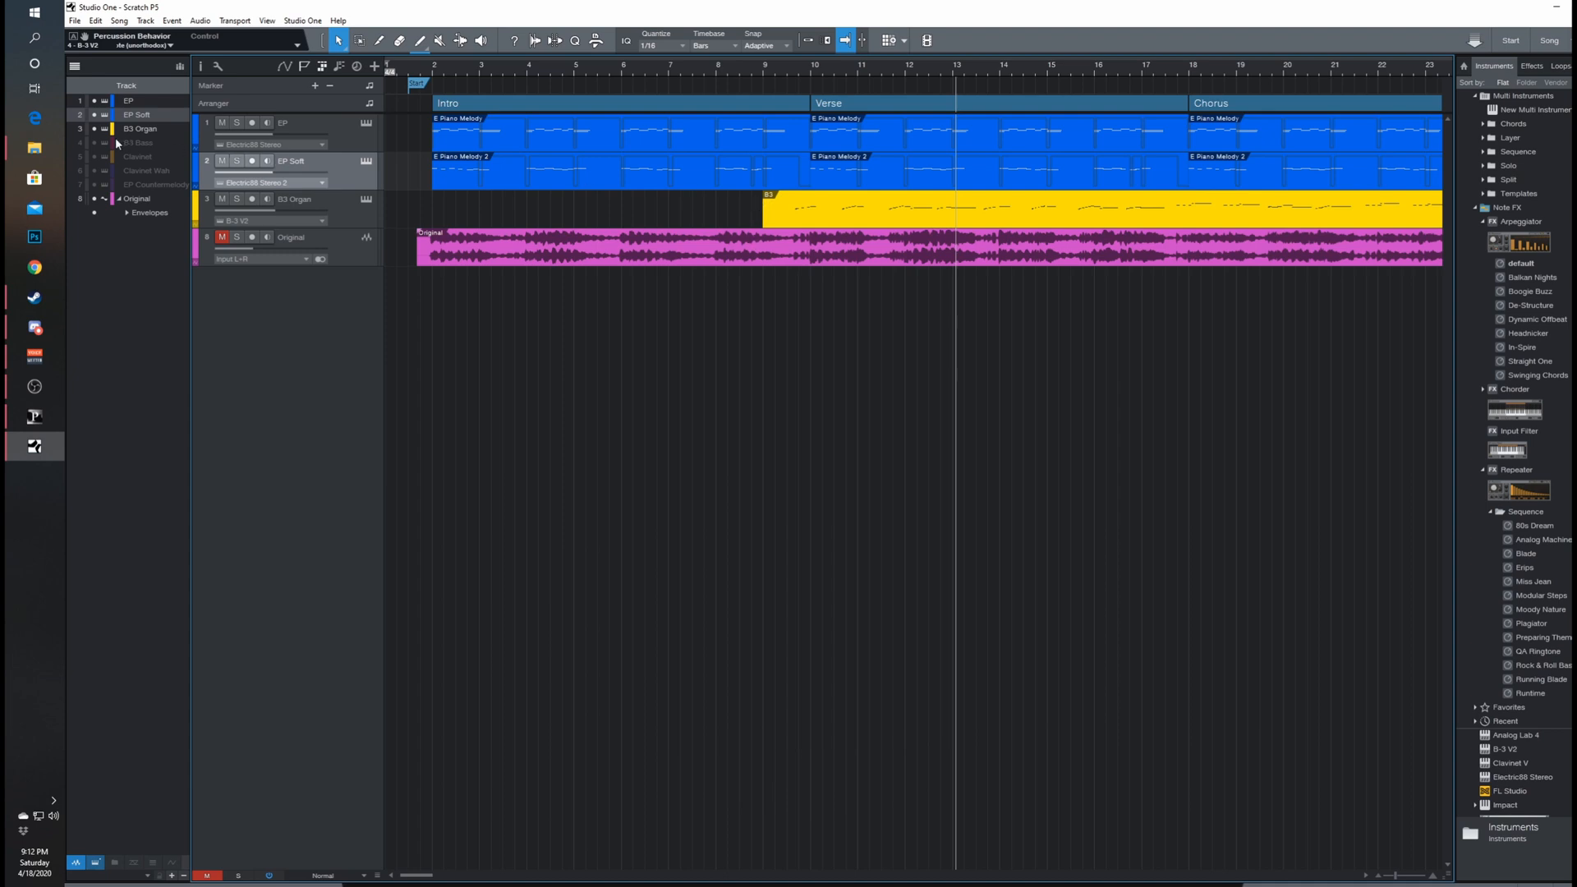
Step: Show and unmute the B3 Bass track and open its B-3 V instrument
click(95, 142)
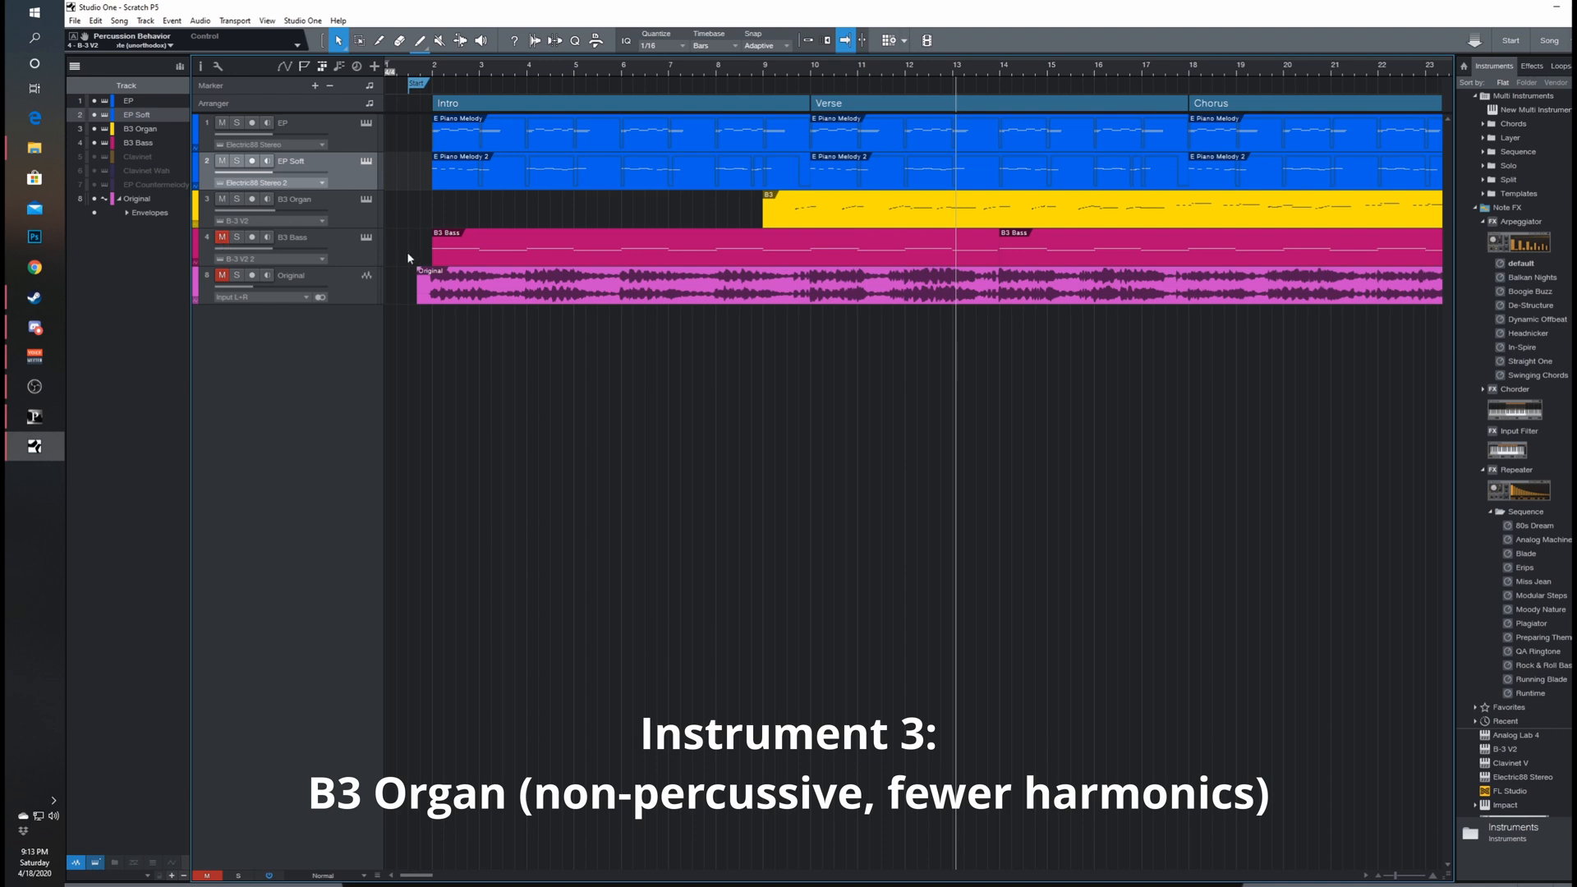
click(222, 238)
click(366, 240)
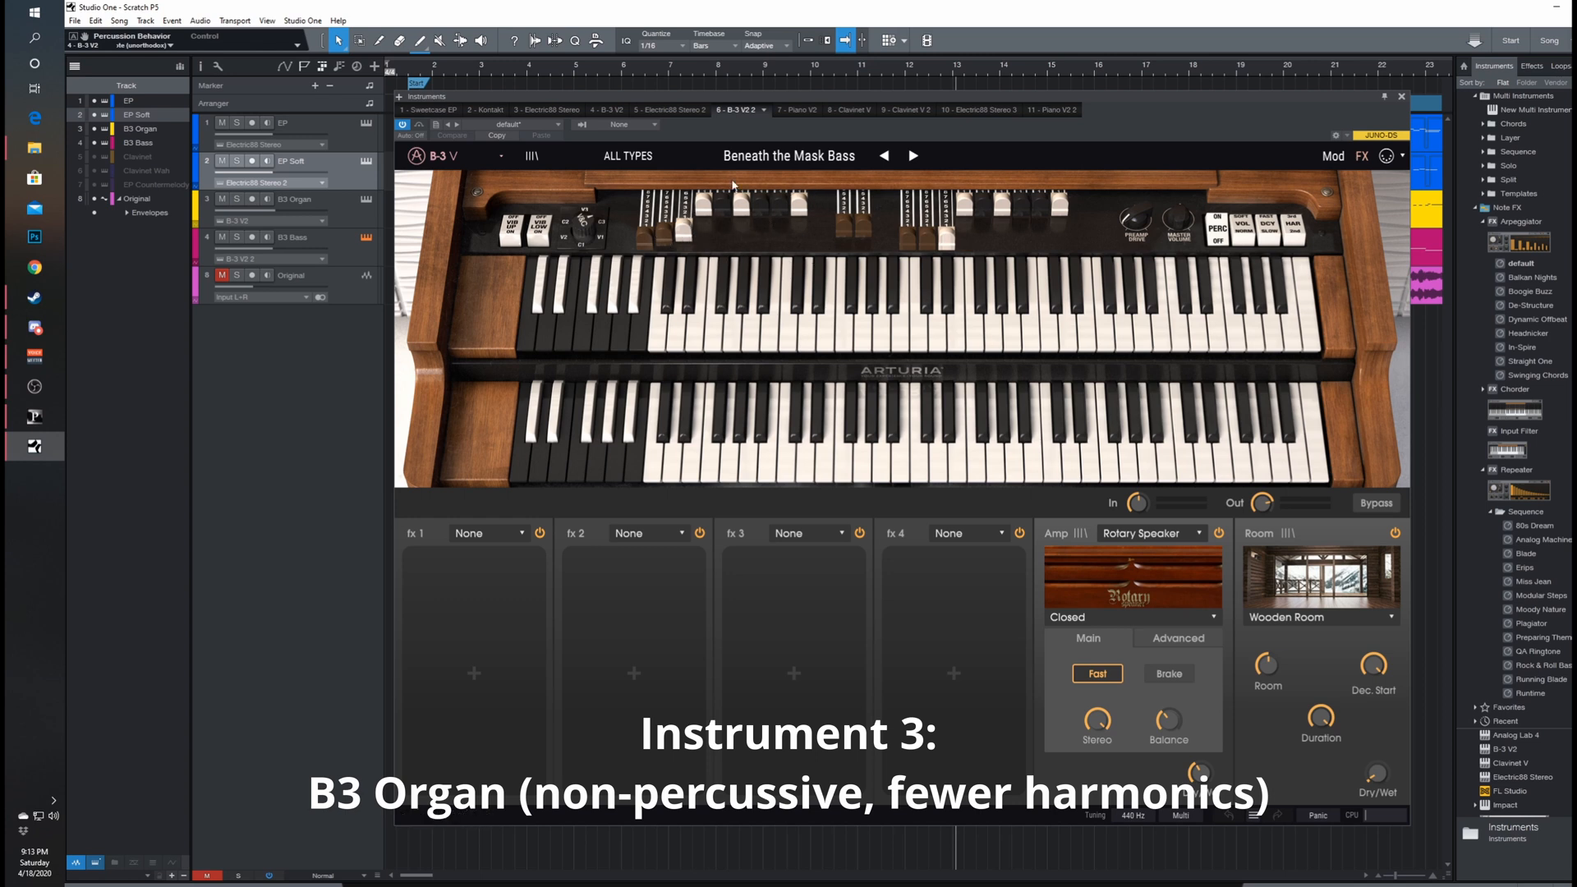
Step: Compare the drawbar settings of the B3 Bass instrument with those of the B3 Organ instrument
mouse_move(798, 216)
mouse_move(688, 240)
click(367, 201)
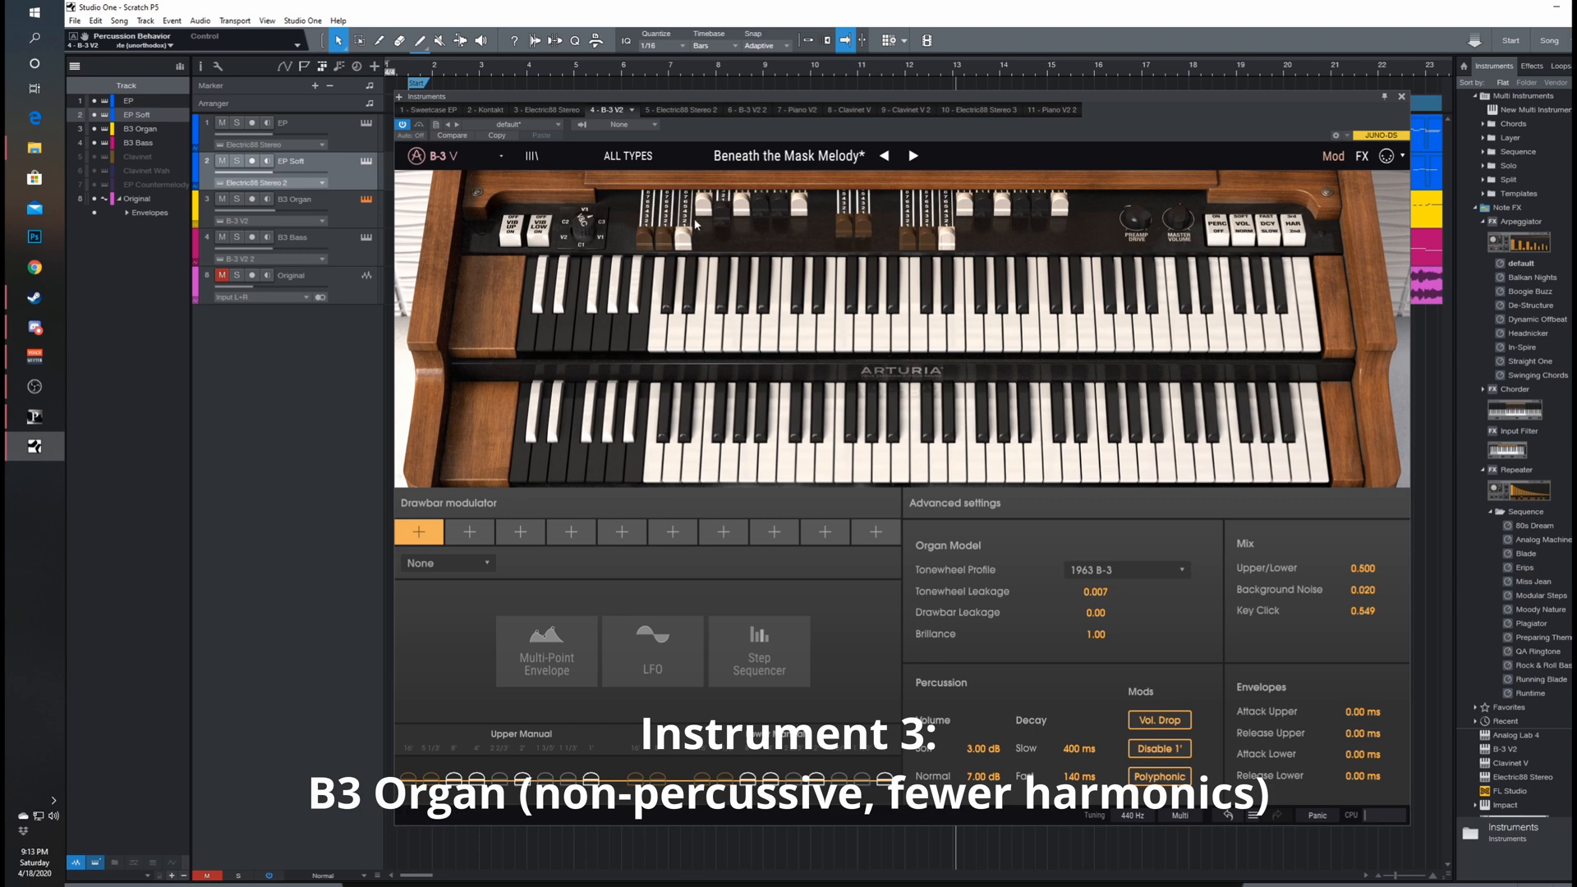
mouse_move(723, 222)
click(367, 239)
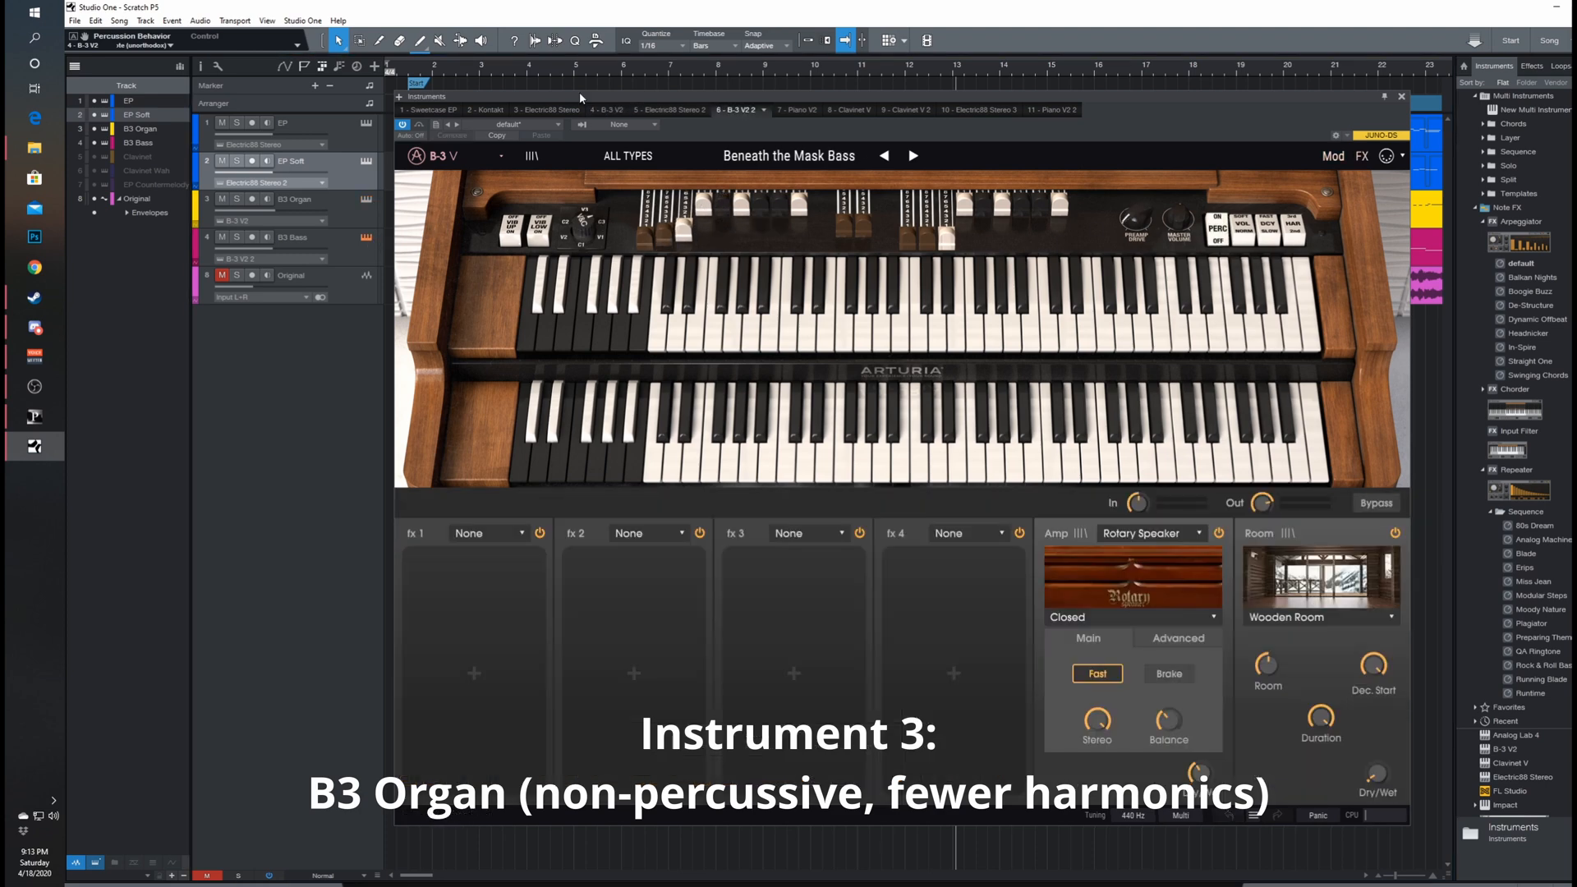
Step: Move the instrument window clear of the track start, solo B3 Bass, and play it from the intro
drag(581, 102, 889, 111)
click(236, 237)
click(427, 70)
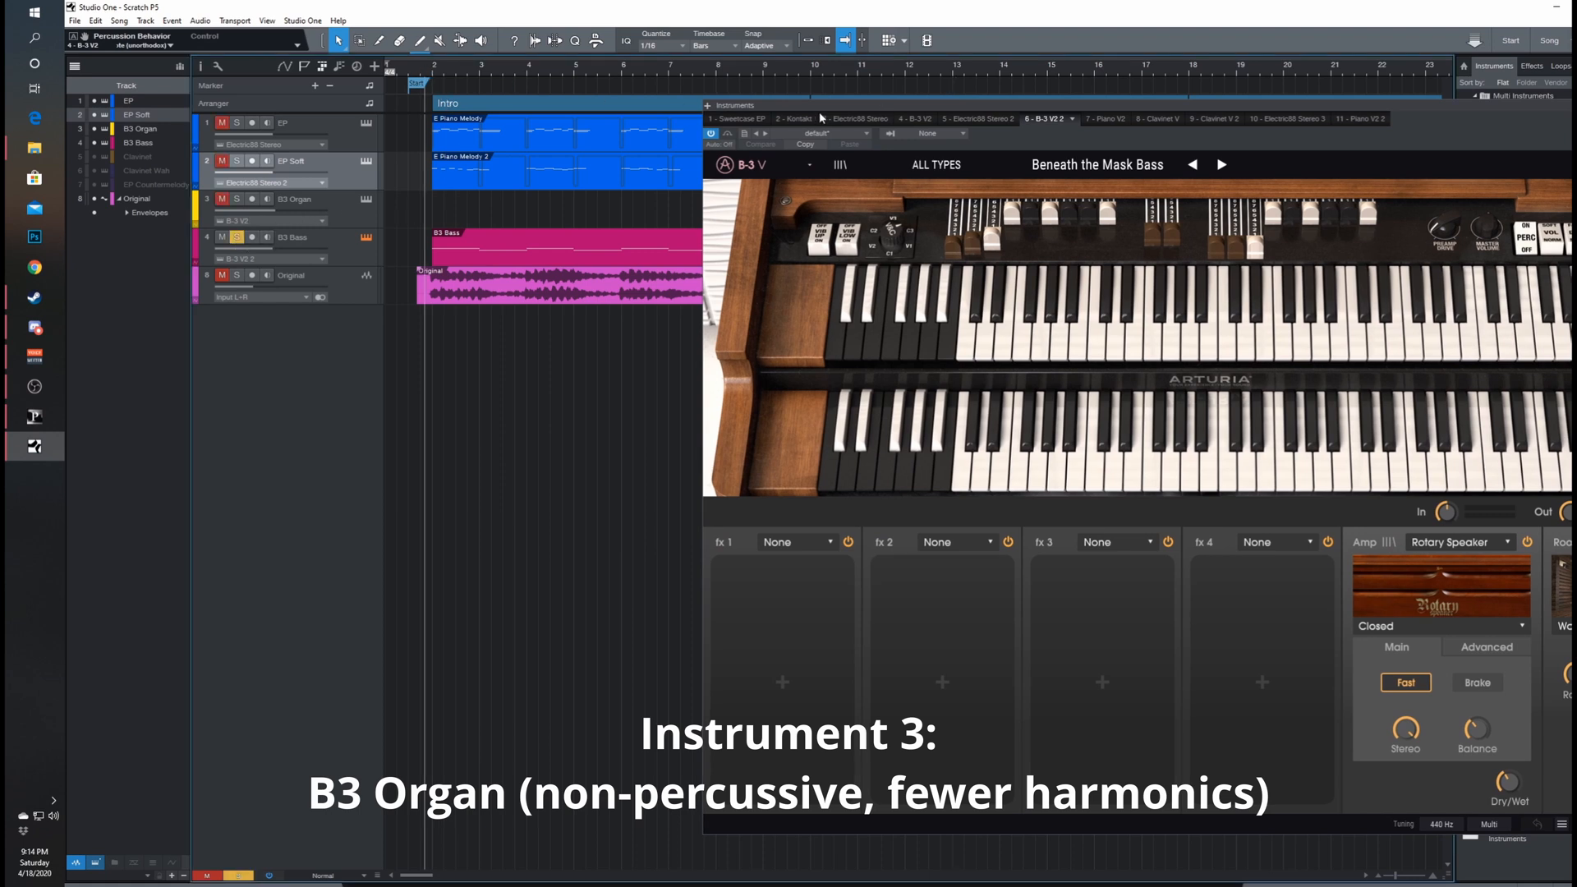
key(space)
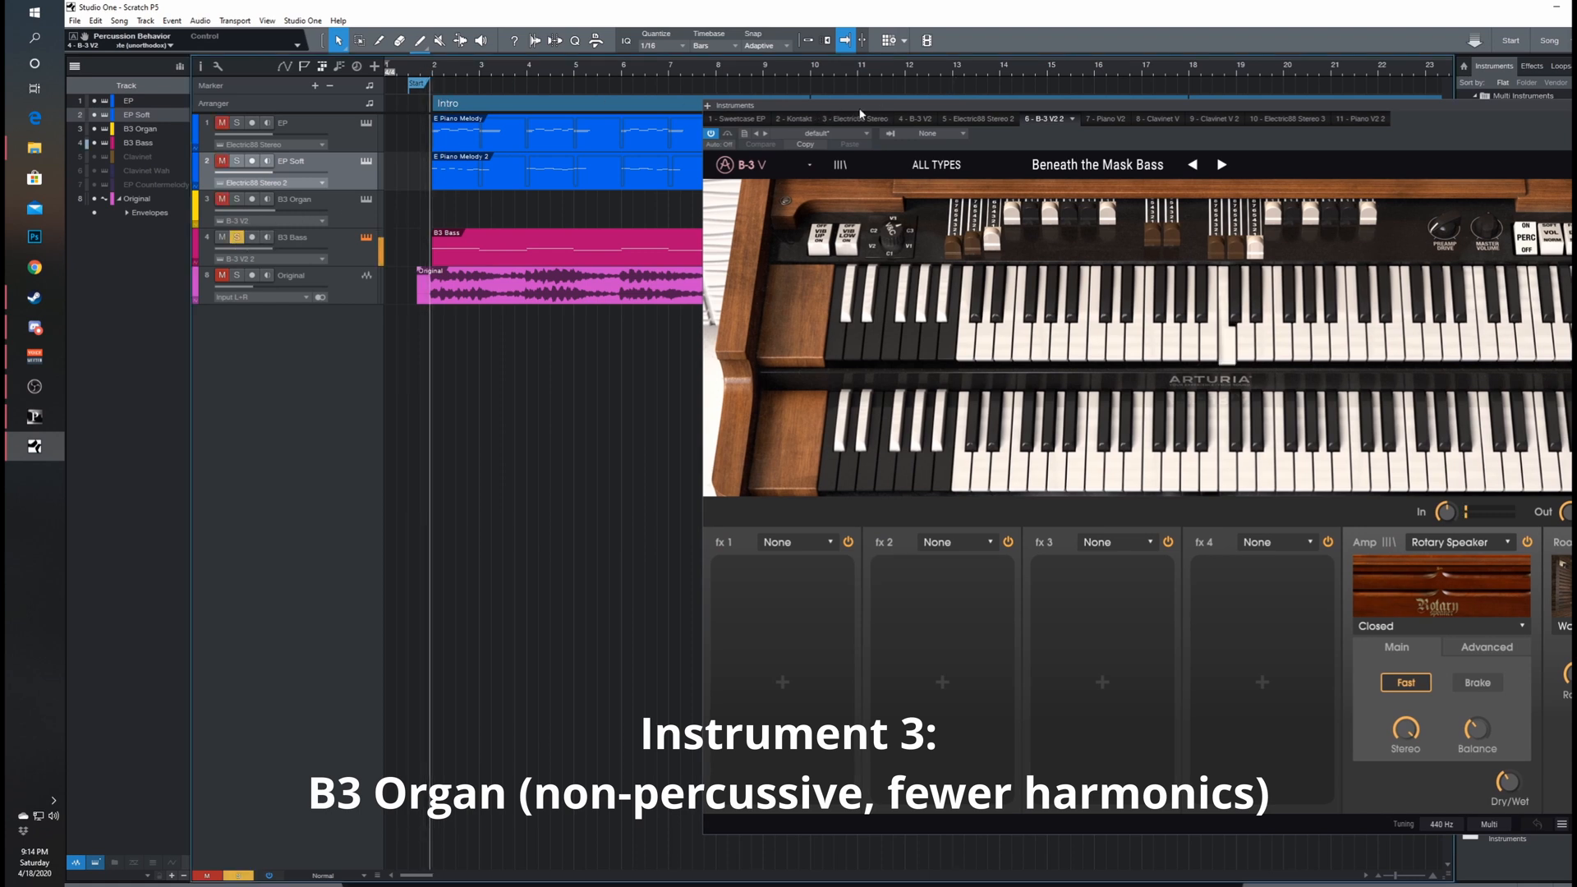
Step: Bring the whole B3 Bass instrument window into view and examine the rotary speaker's Stereo and Fast settings
drag(859, 110, 667, 85)
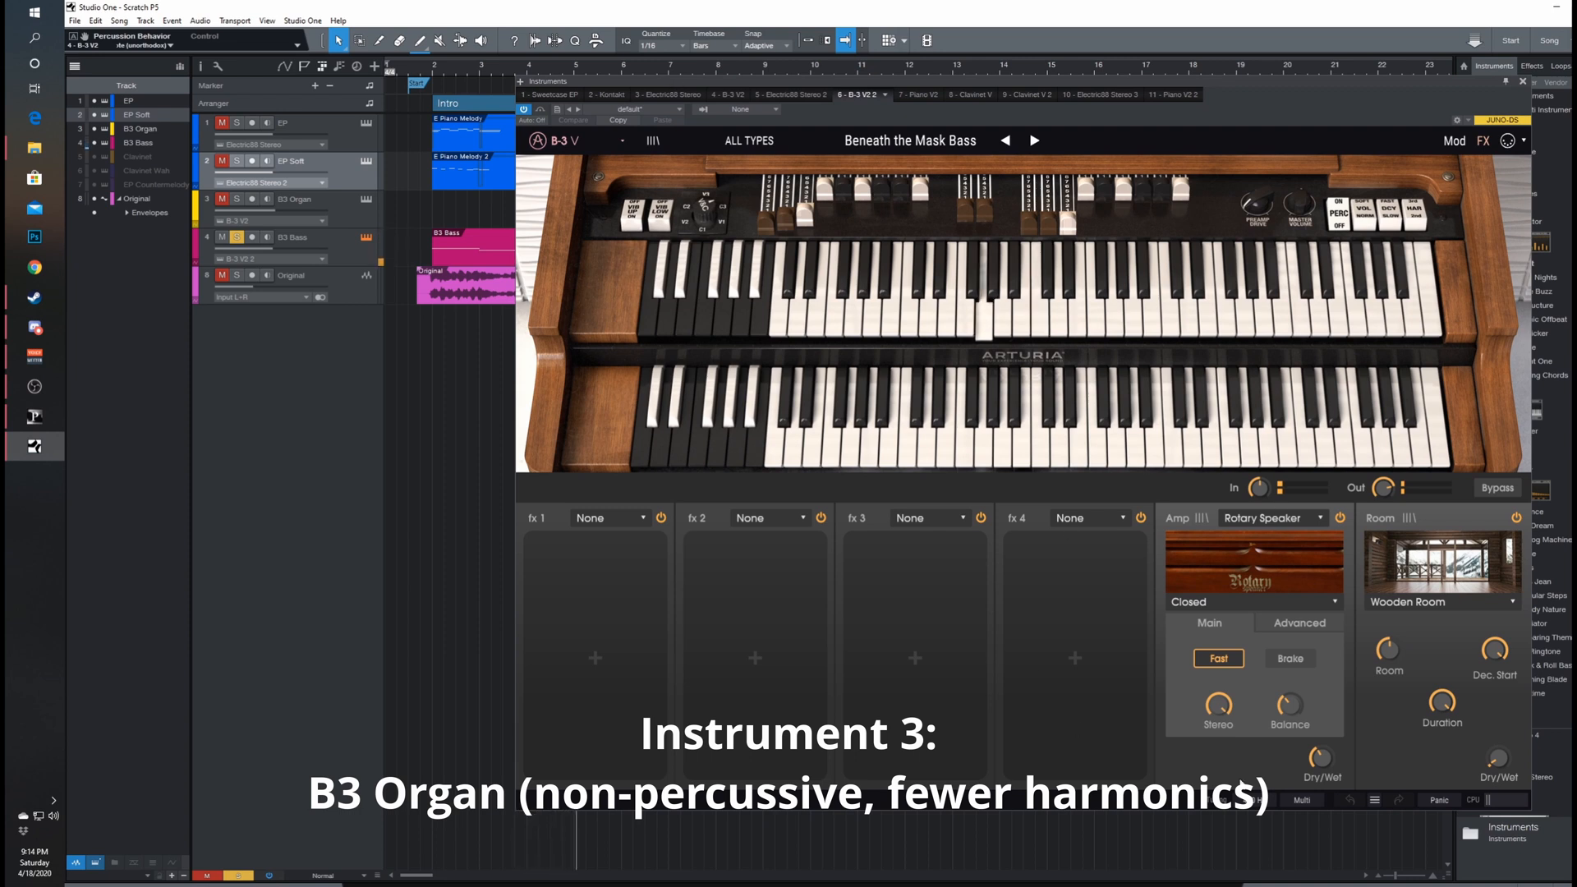
mouse_move(1223, 708)
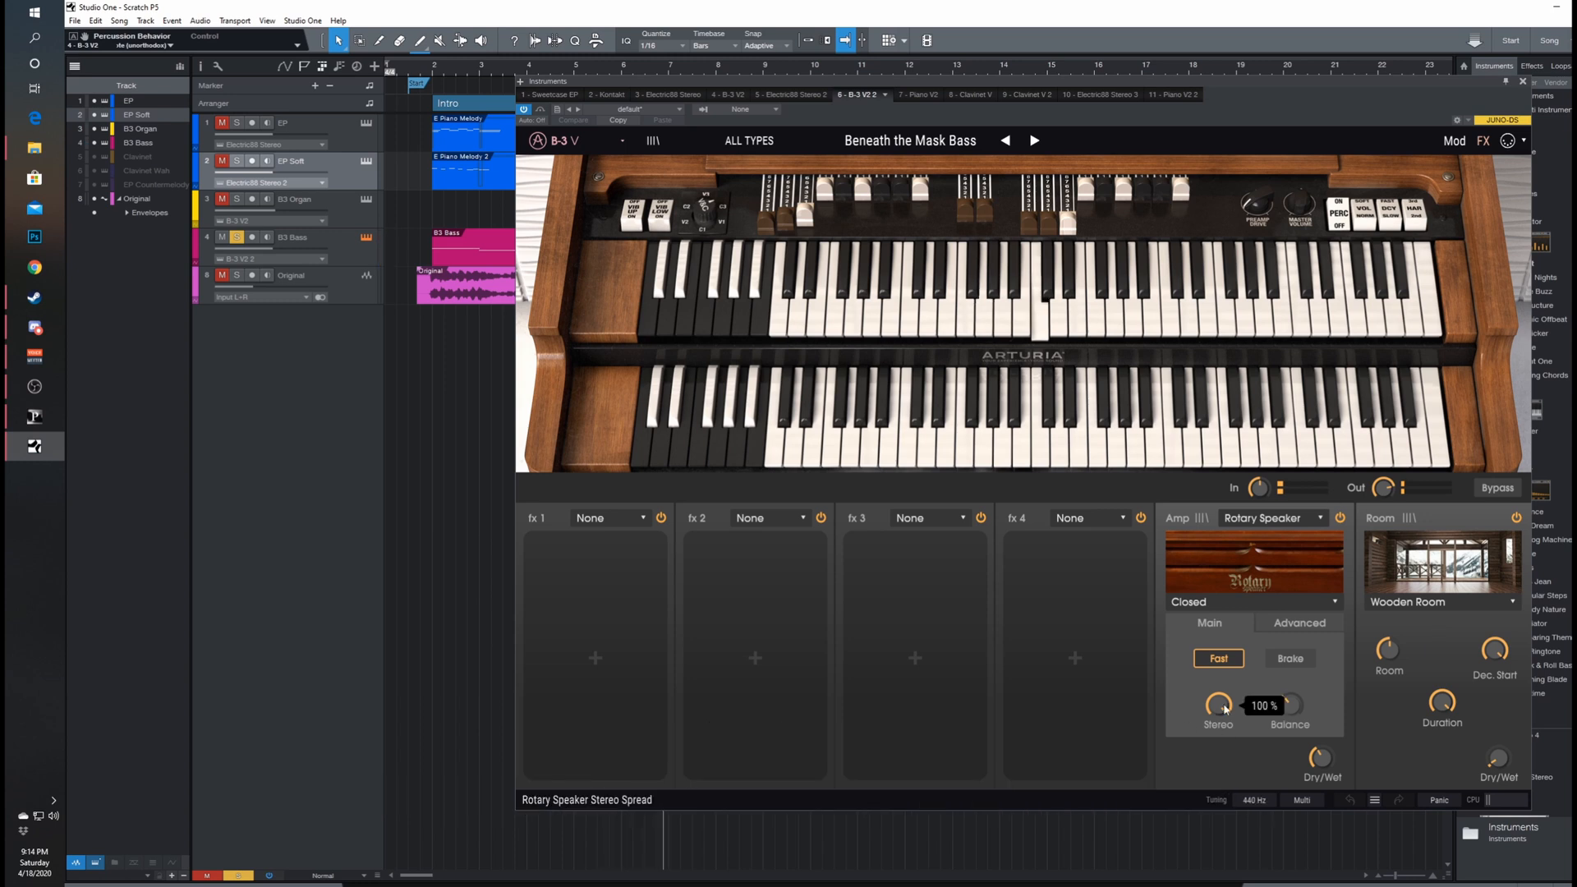
click(1218, 657)
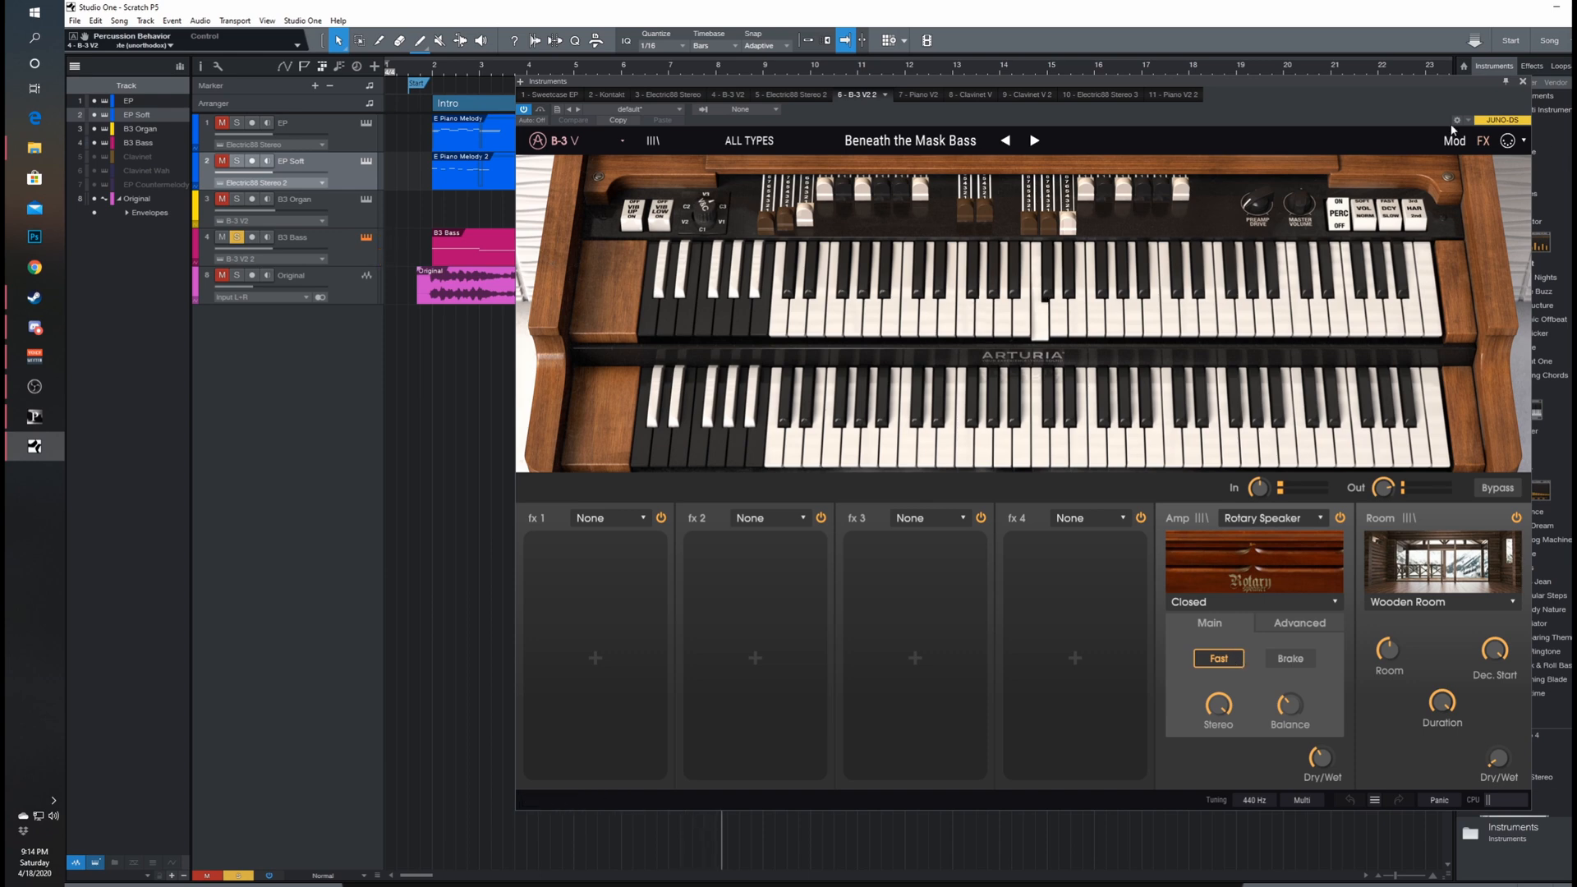
Step: Close the B3 Bass instrument window and take the B3 Bass track out of solo
click(1523, 82)
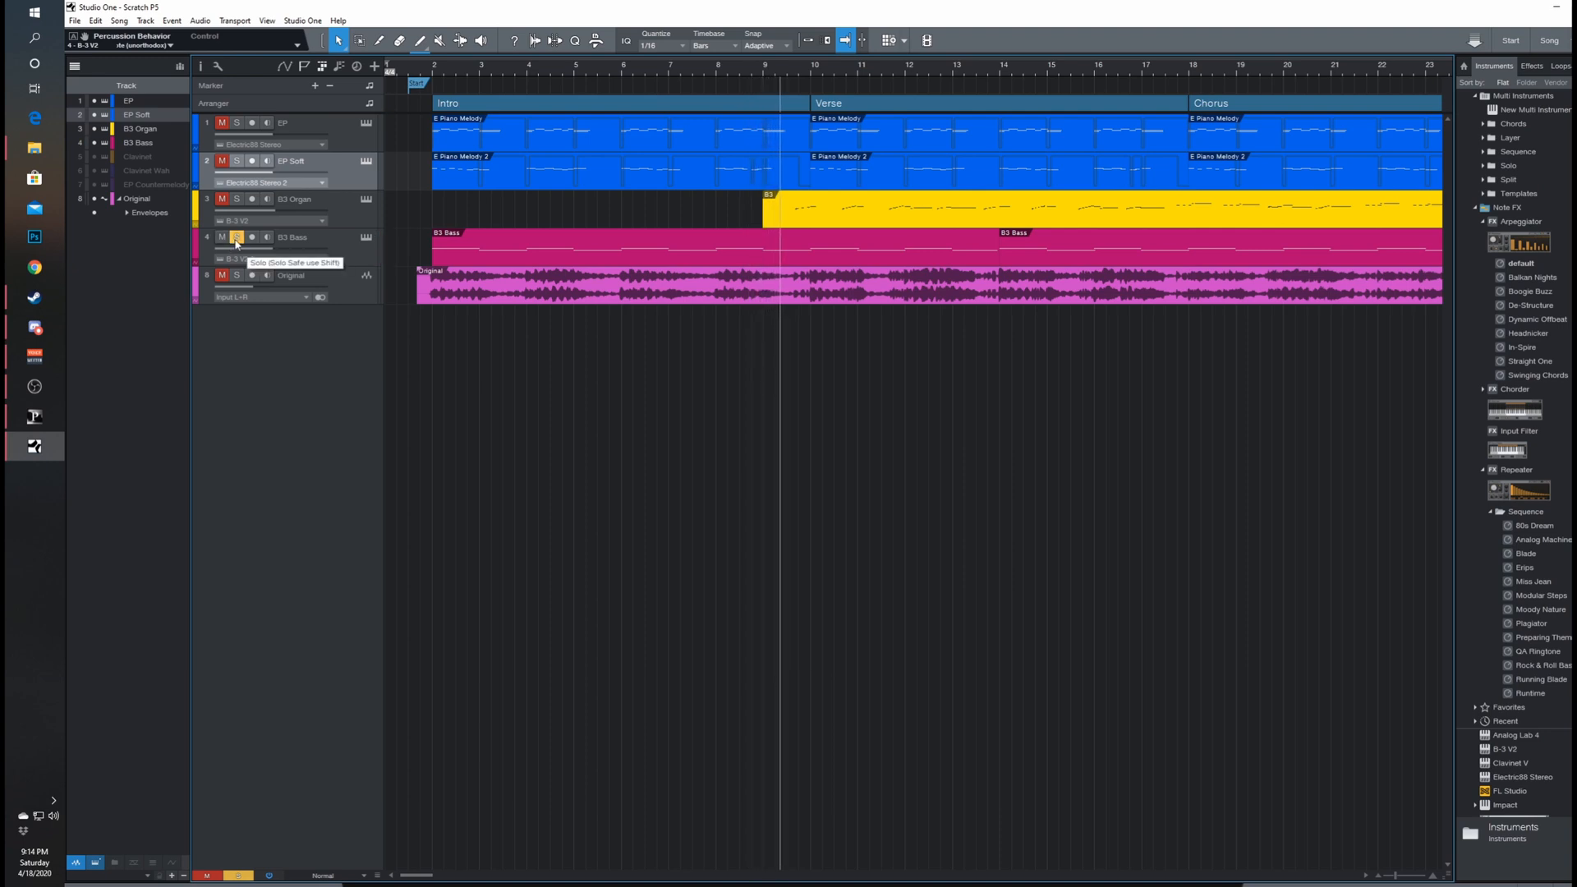
click(237, 238)
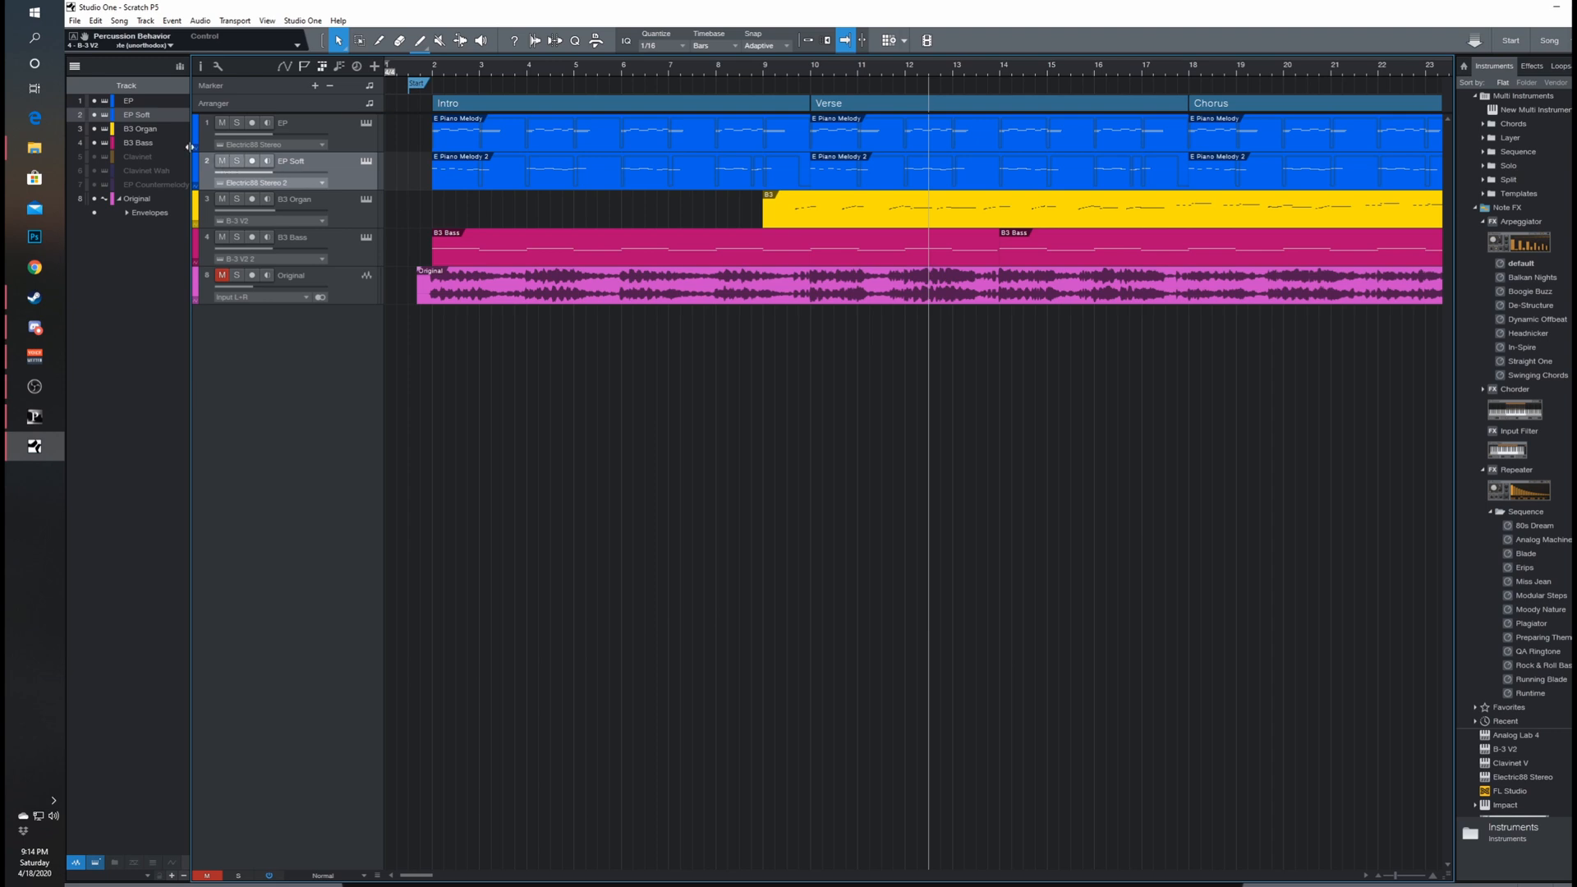
Step: Solo the Original track and play it from just before the intro
click(423, 72)
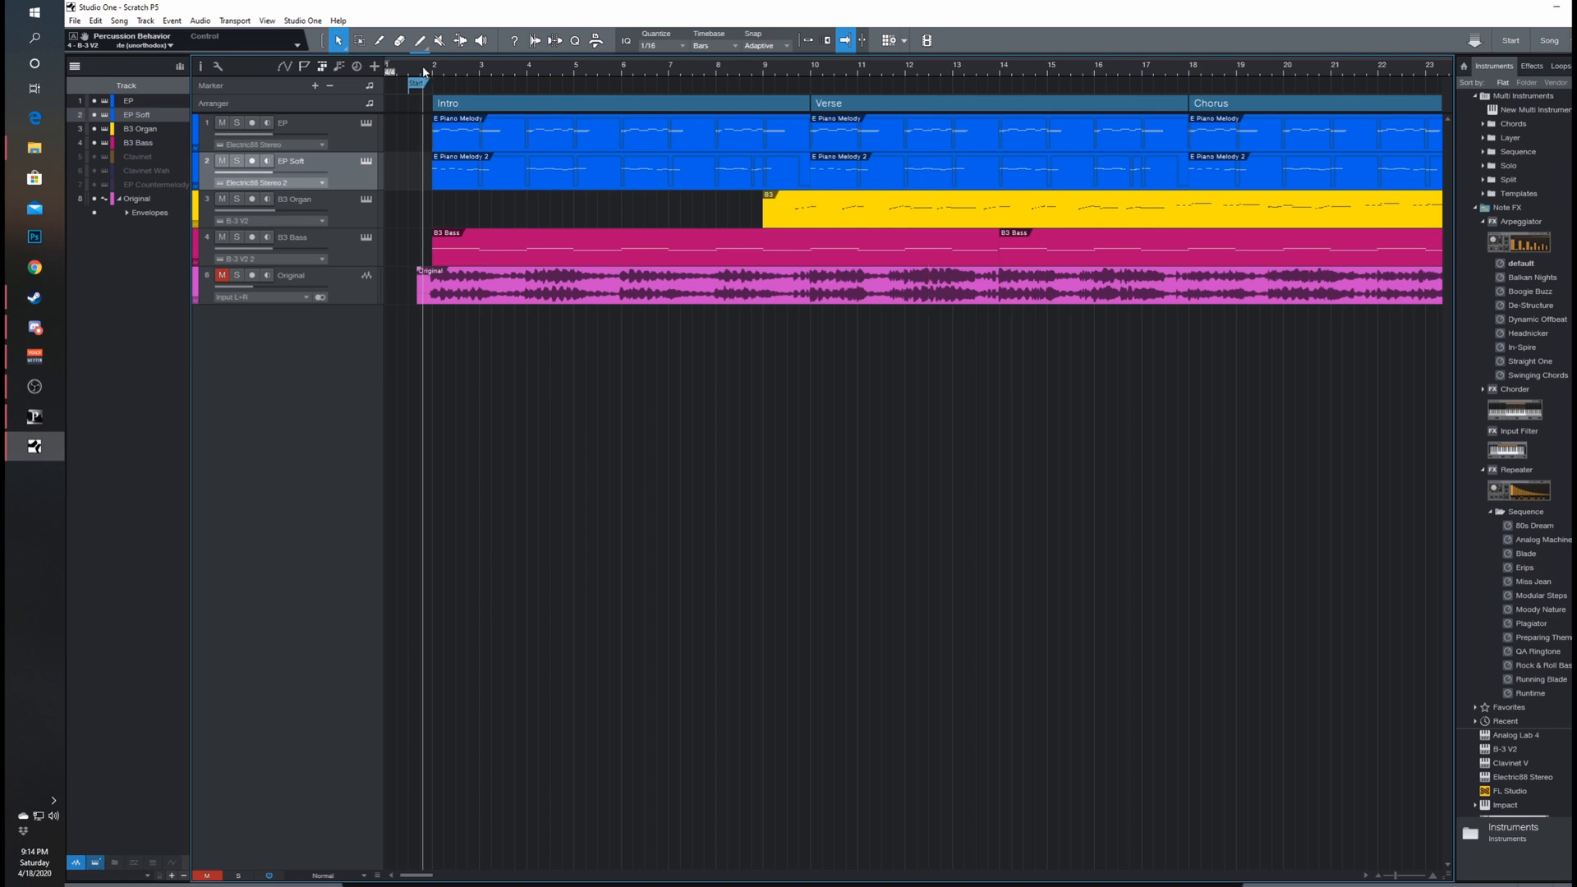
click(237, 278)
key(space)
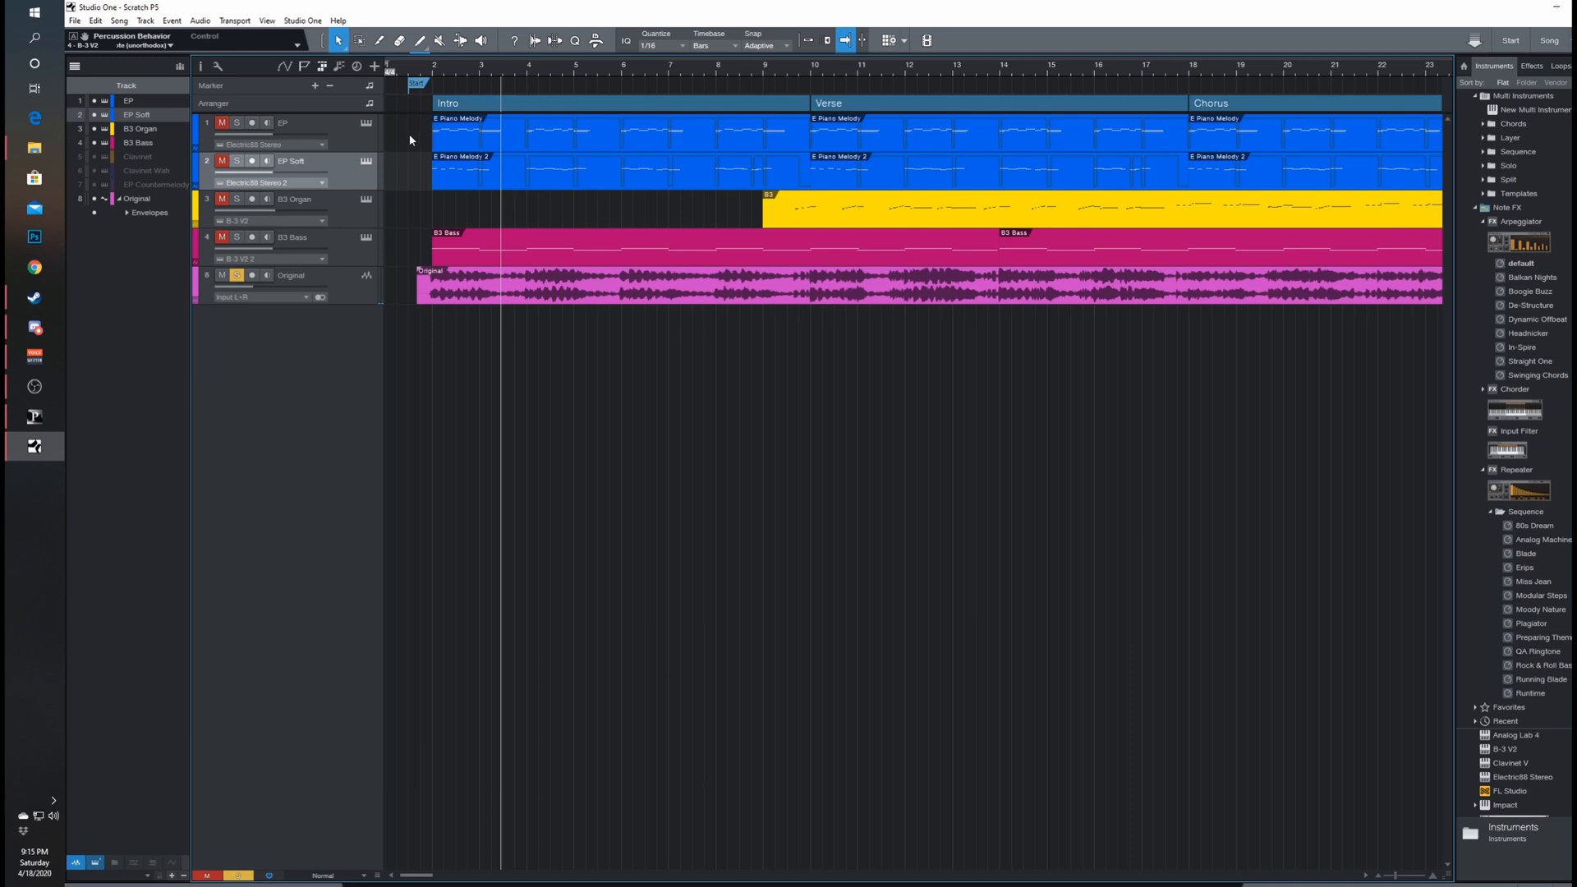
Step: Show the Clavinet track and inspect its Clavinet V instrument with the P5 Beneath The Mask Echo preset
click(95, 158)
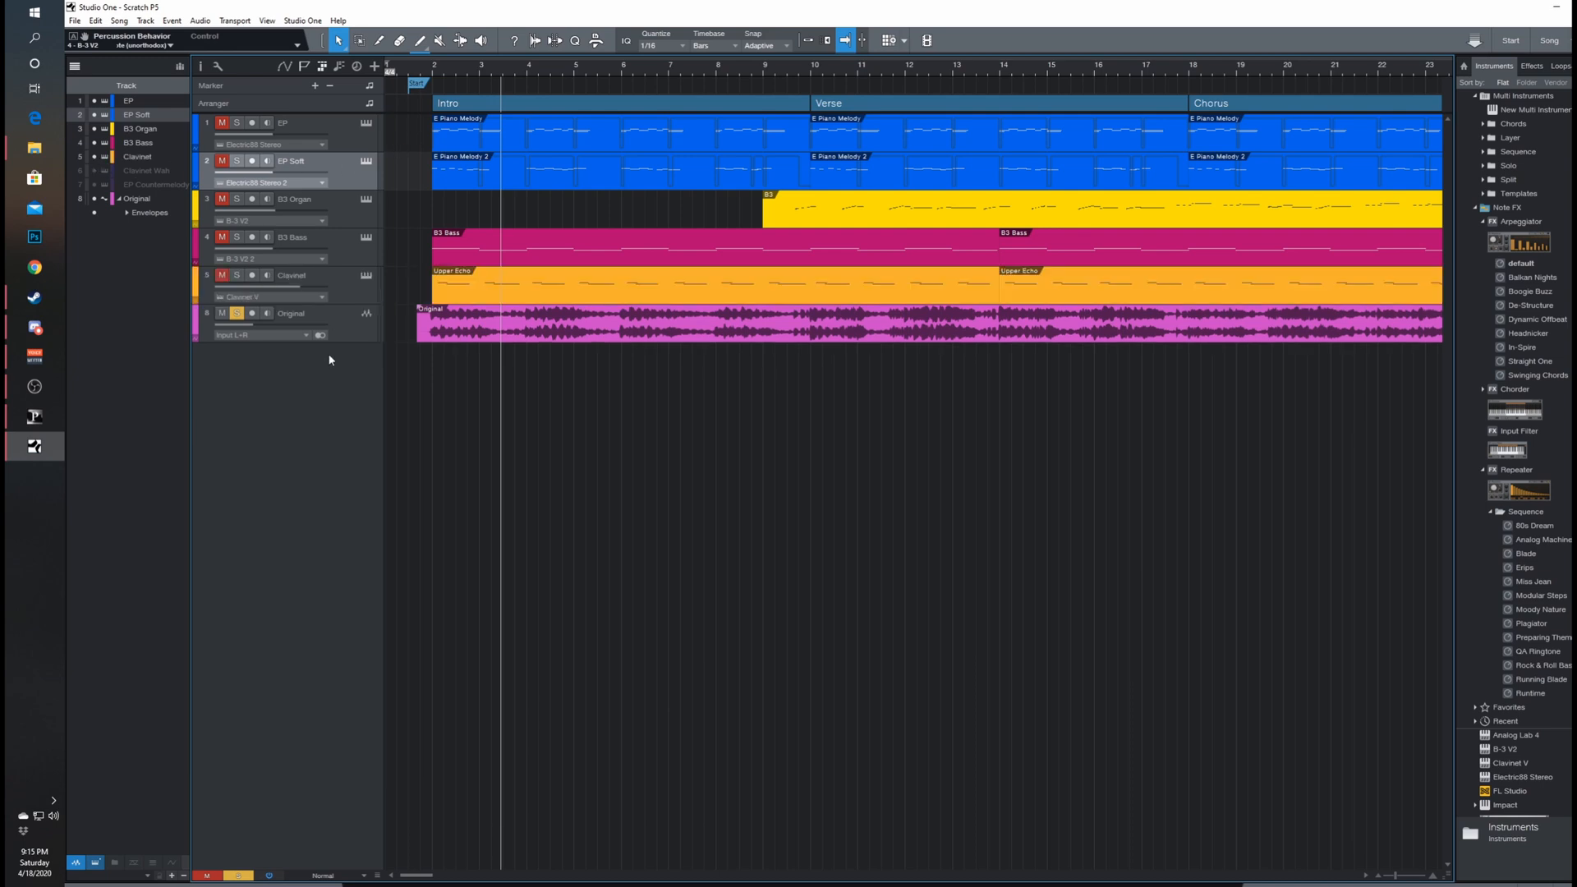
click(342, 279)
click(366, 275)
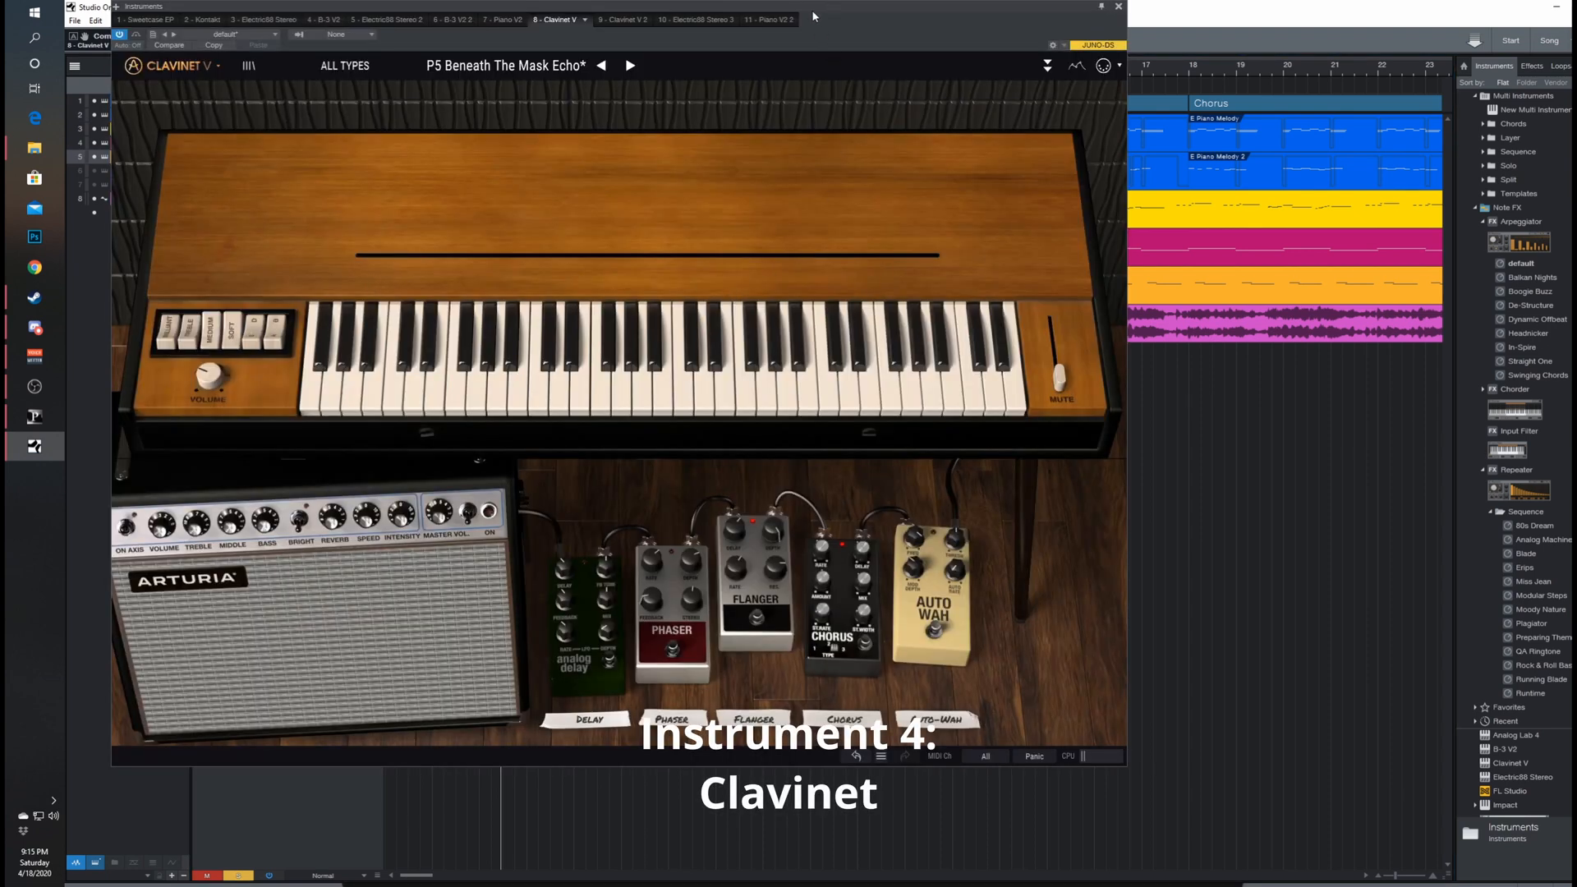
drag(762, 14, 947, 63)
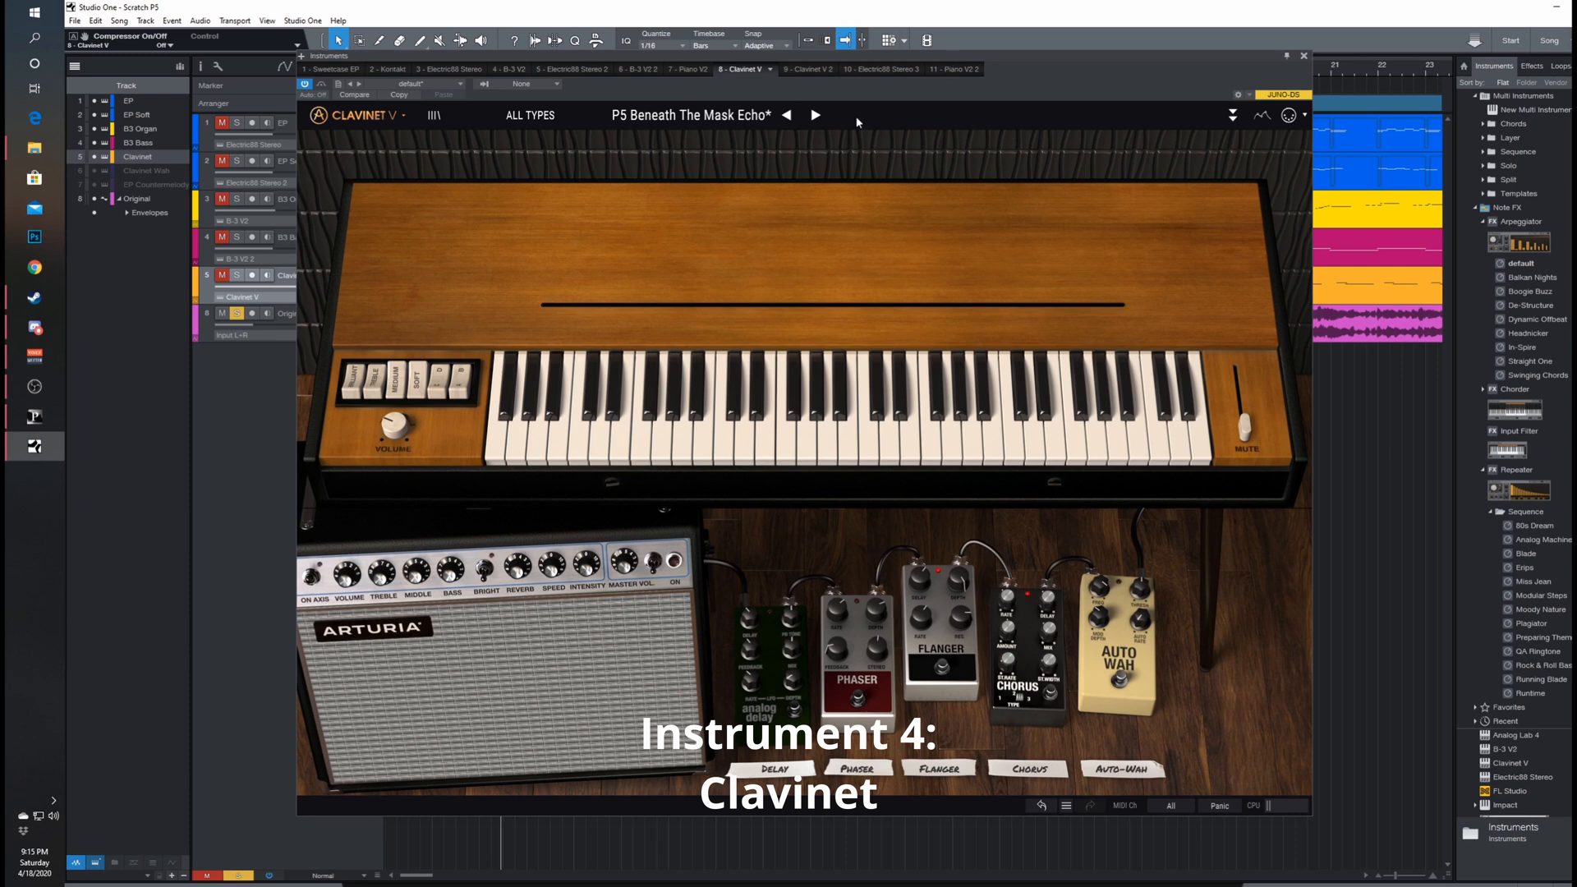
click(1303, 56)
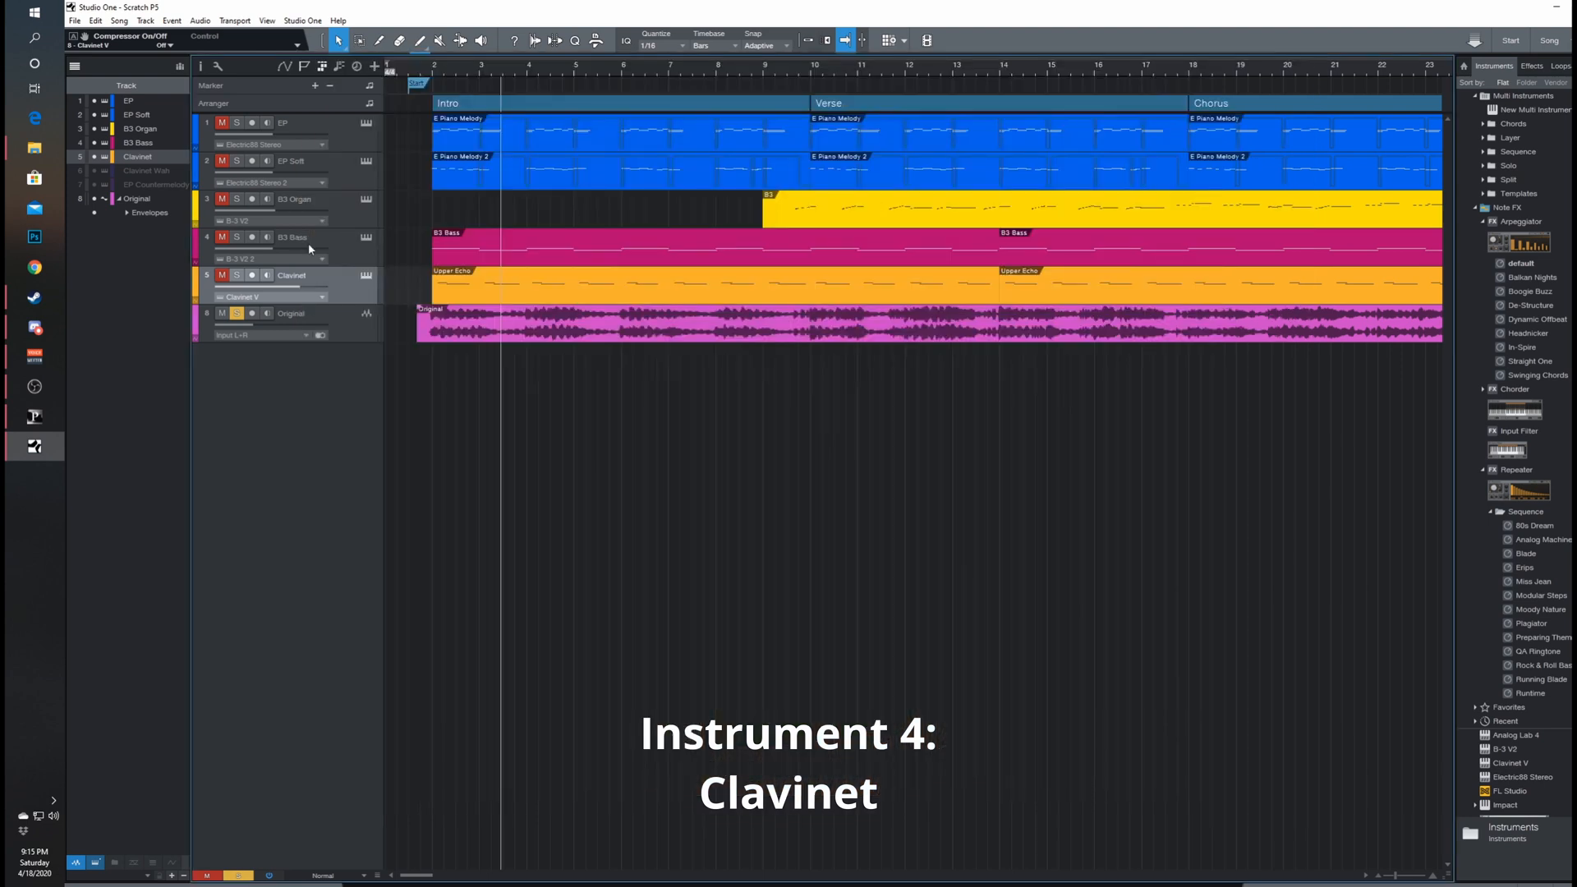
Step: Solo Clavinet in place of Original and play it from the start of the intro
click(237, 275)
click(237, 313)
click(430, 69)
key(space)
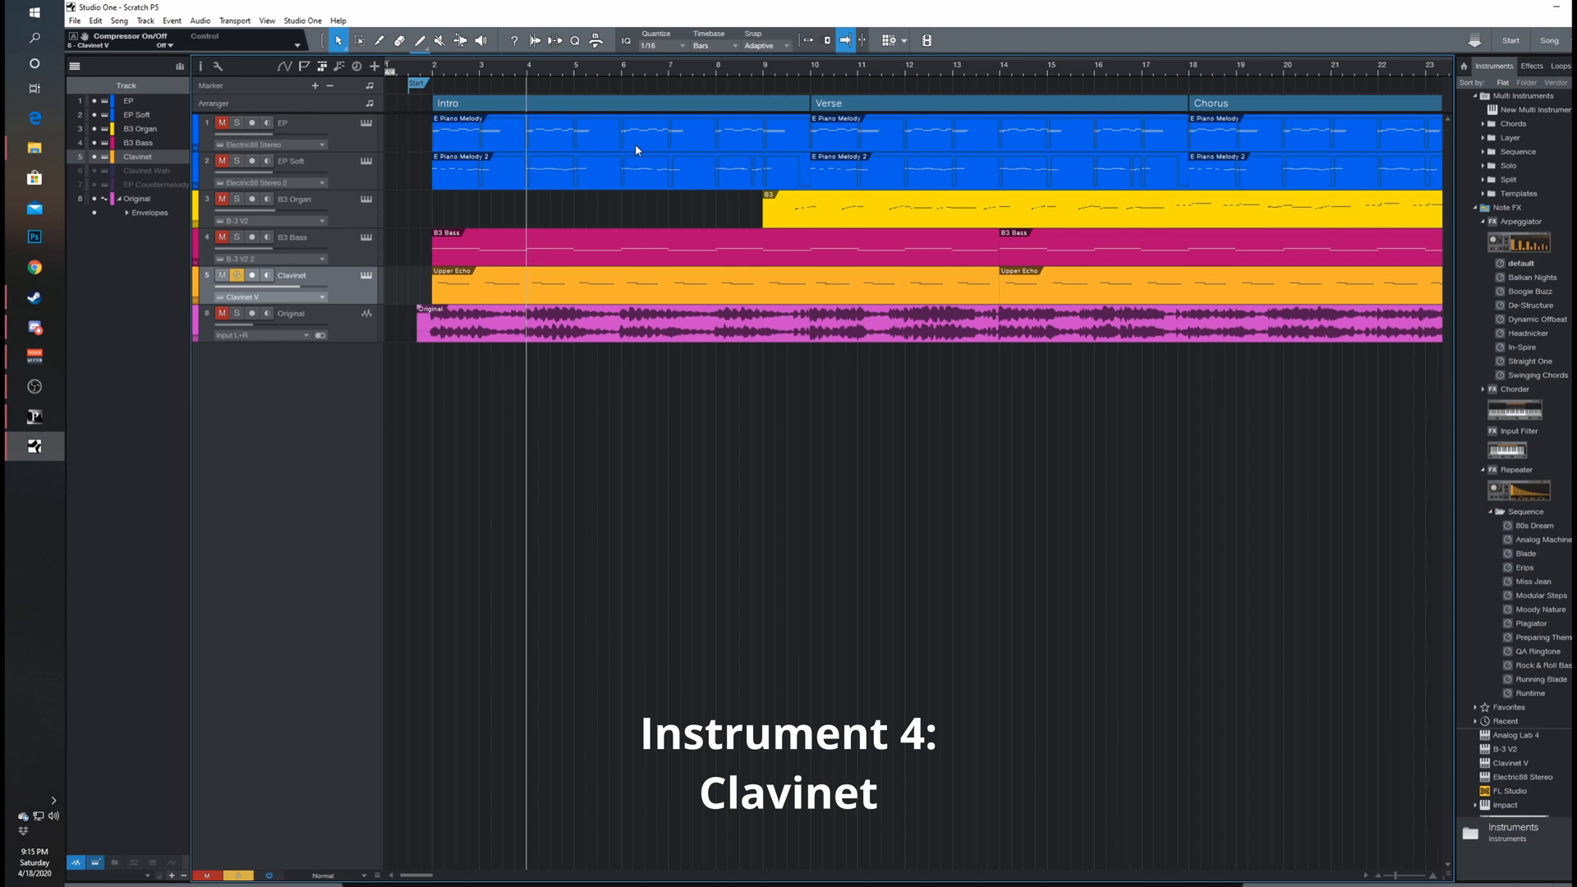
Step: Take Clavinet out of solo and play the combined recreated tracks from the intro
click(237, 276)
click(427, 72)
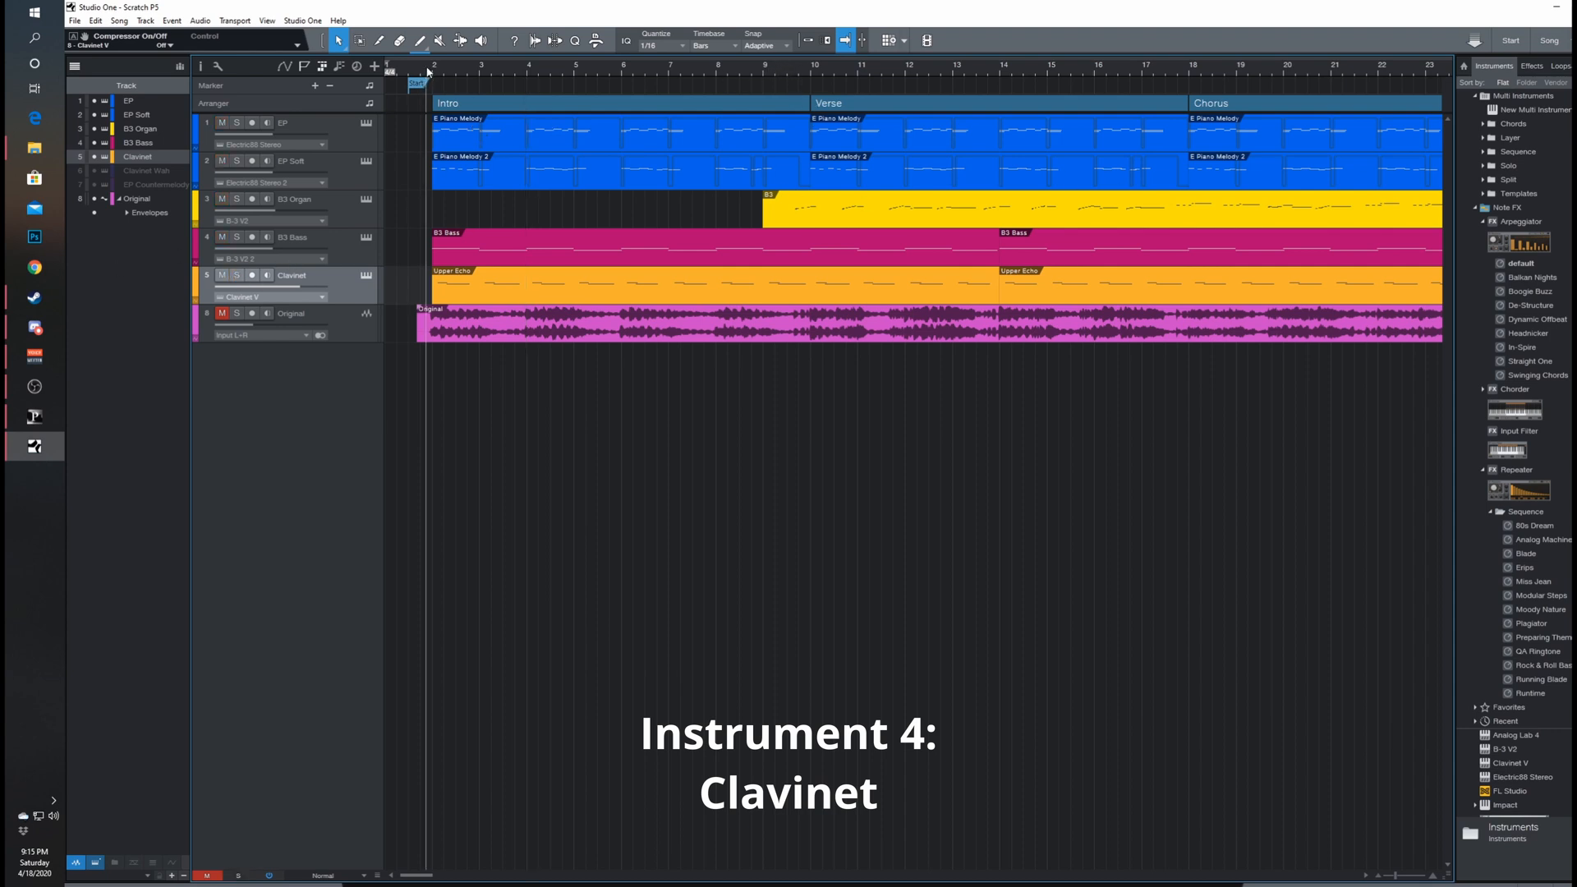
key(space)
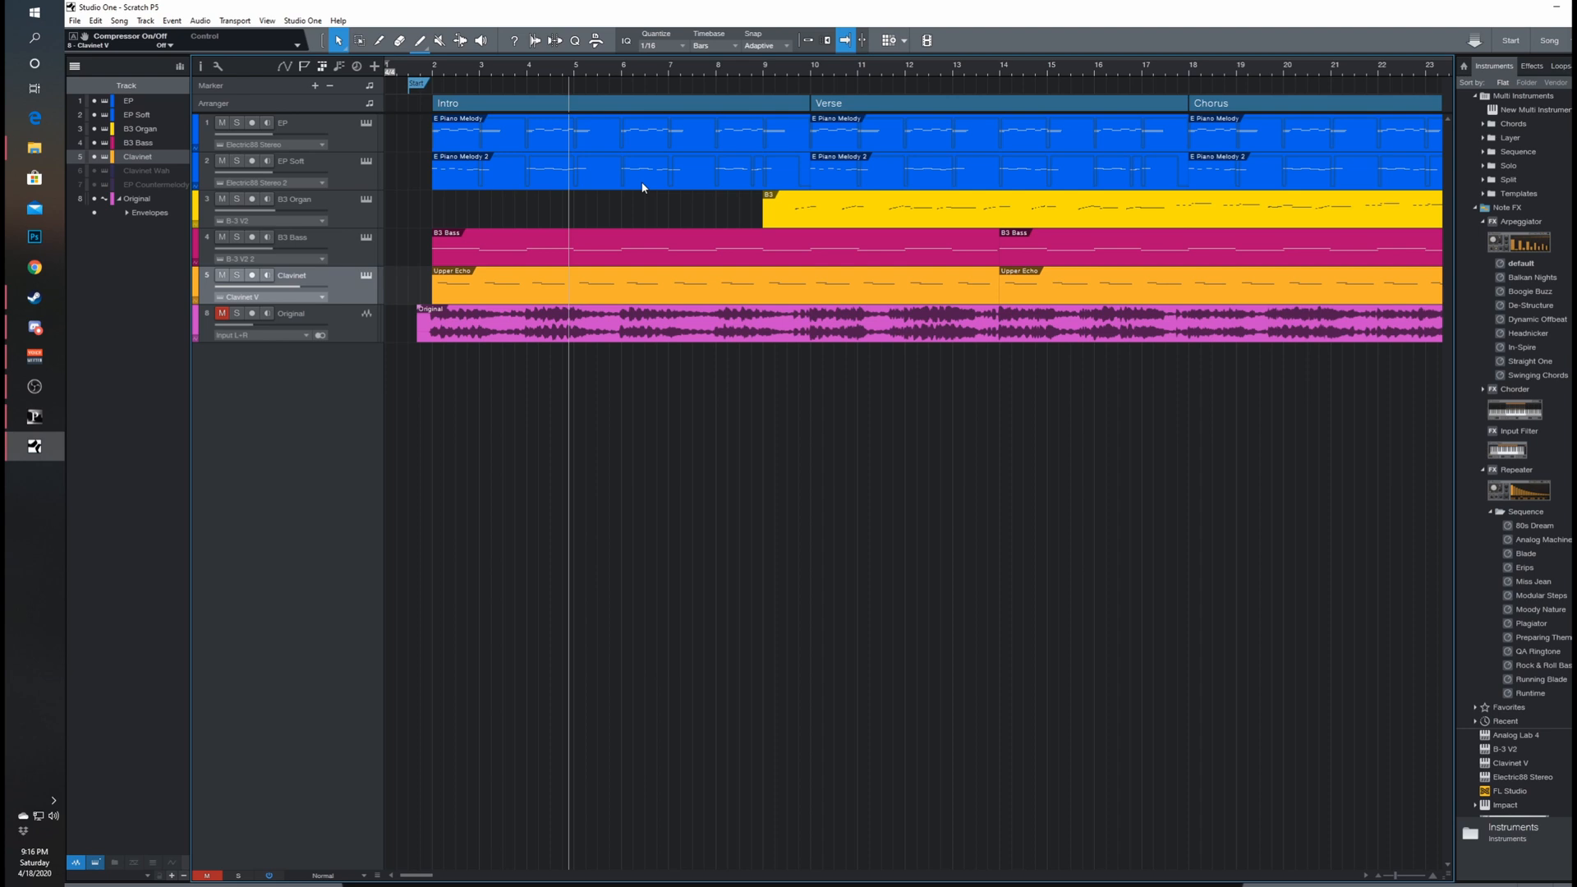
Step: Show the Clavinet Wah track and inspect the effect pedals in its Clavinet V instrument
click(94, 171)
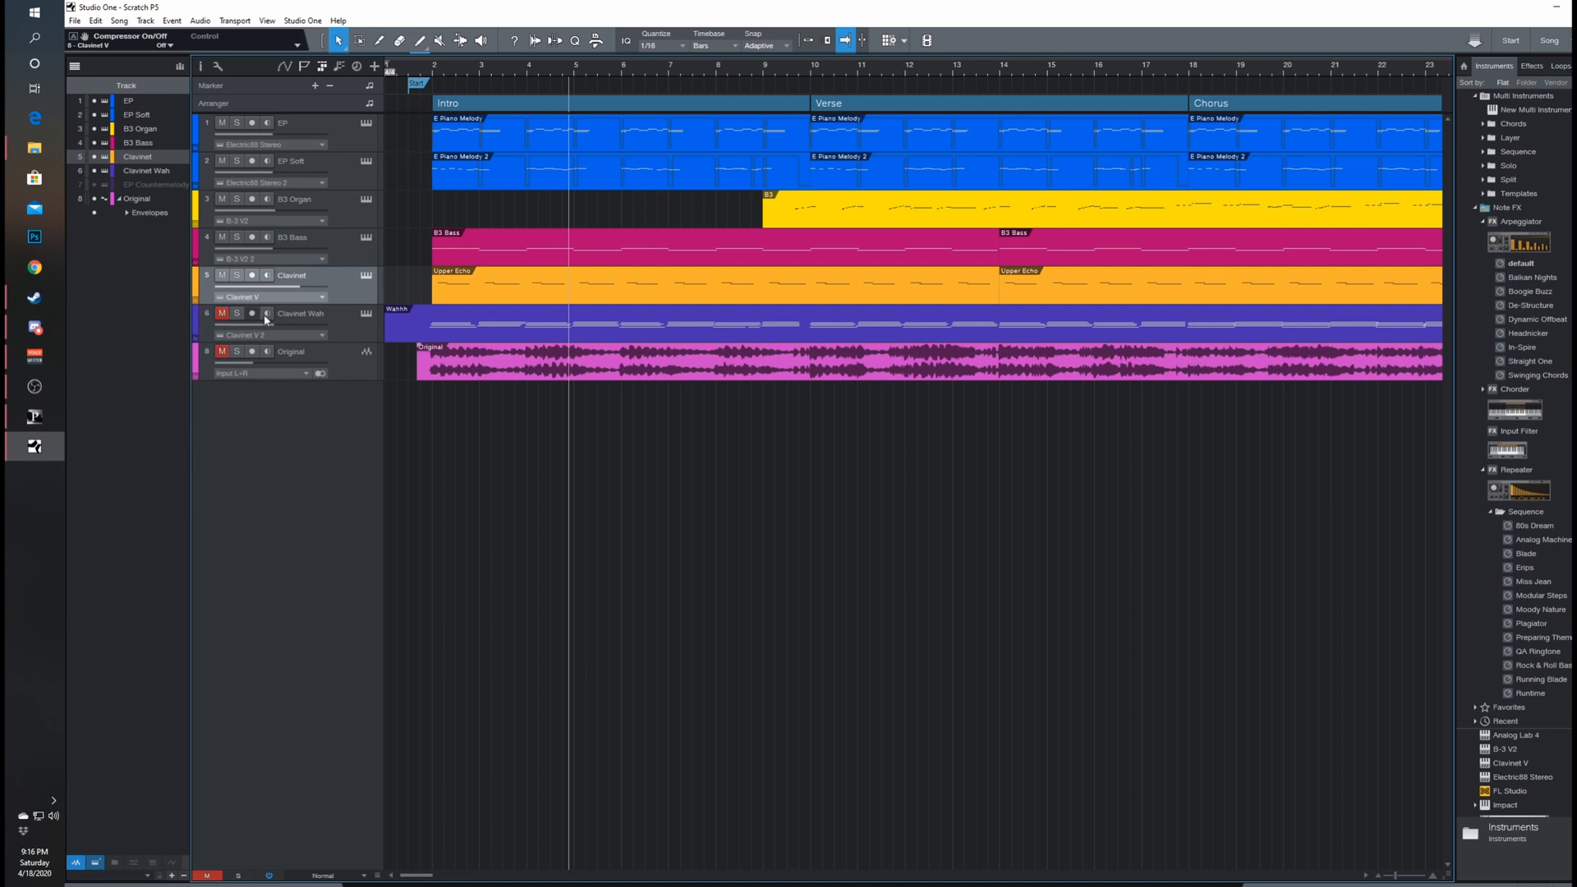
click(367, 317)
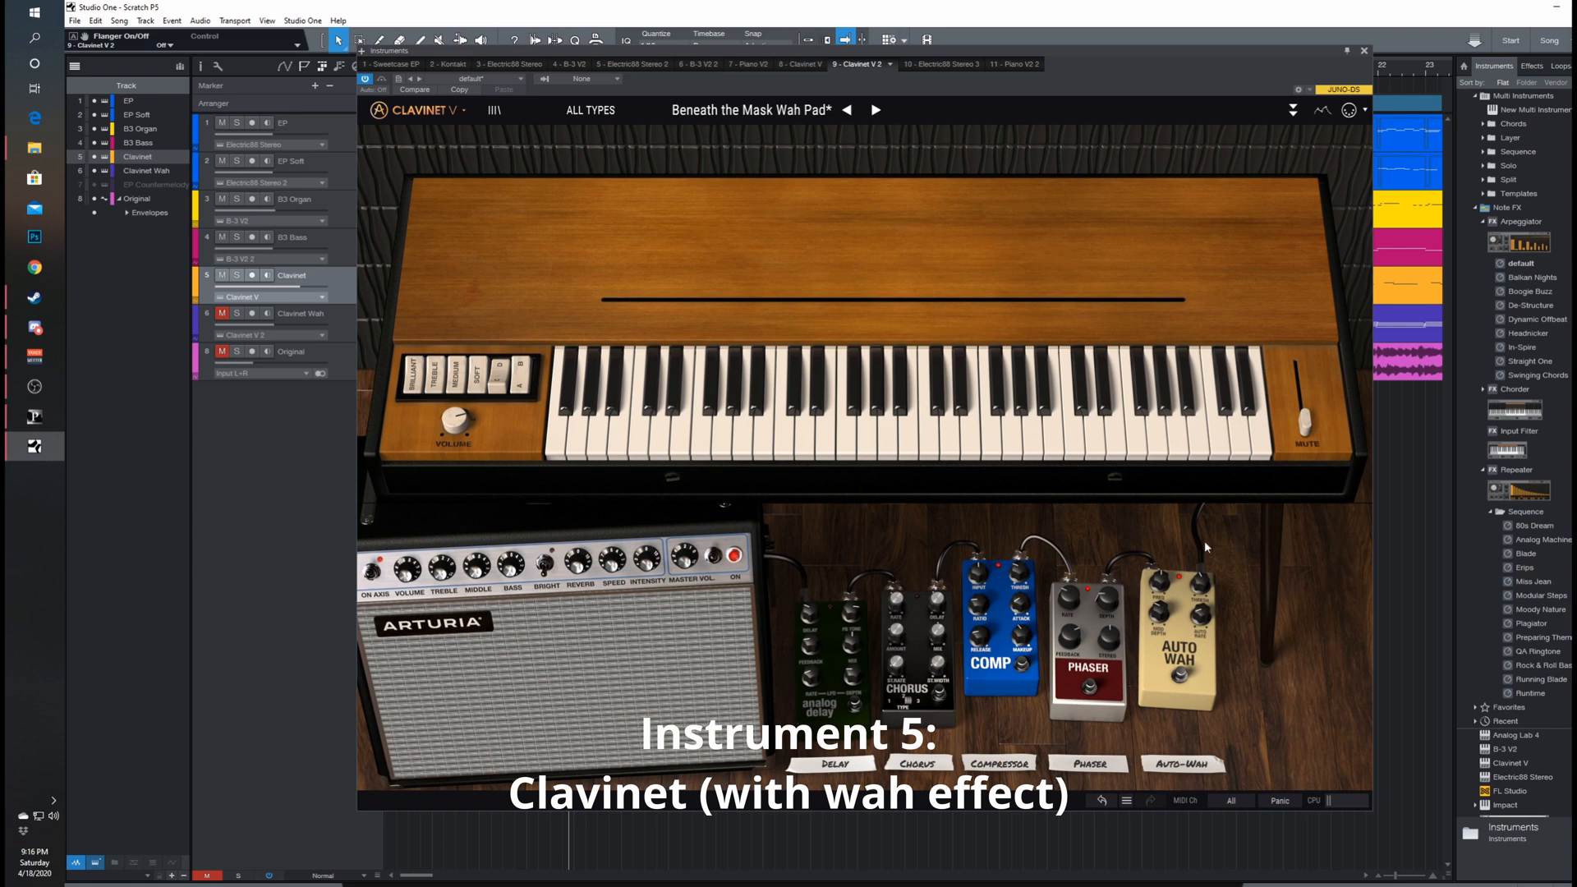
click(1364, 50)
Step: Unmute and solo the Clavinet Wah track, and play it from just before the intro
click(221, 313)
click(236, 313)
click(425, 70)
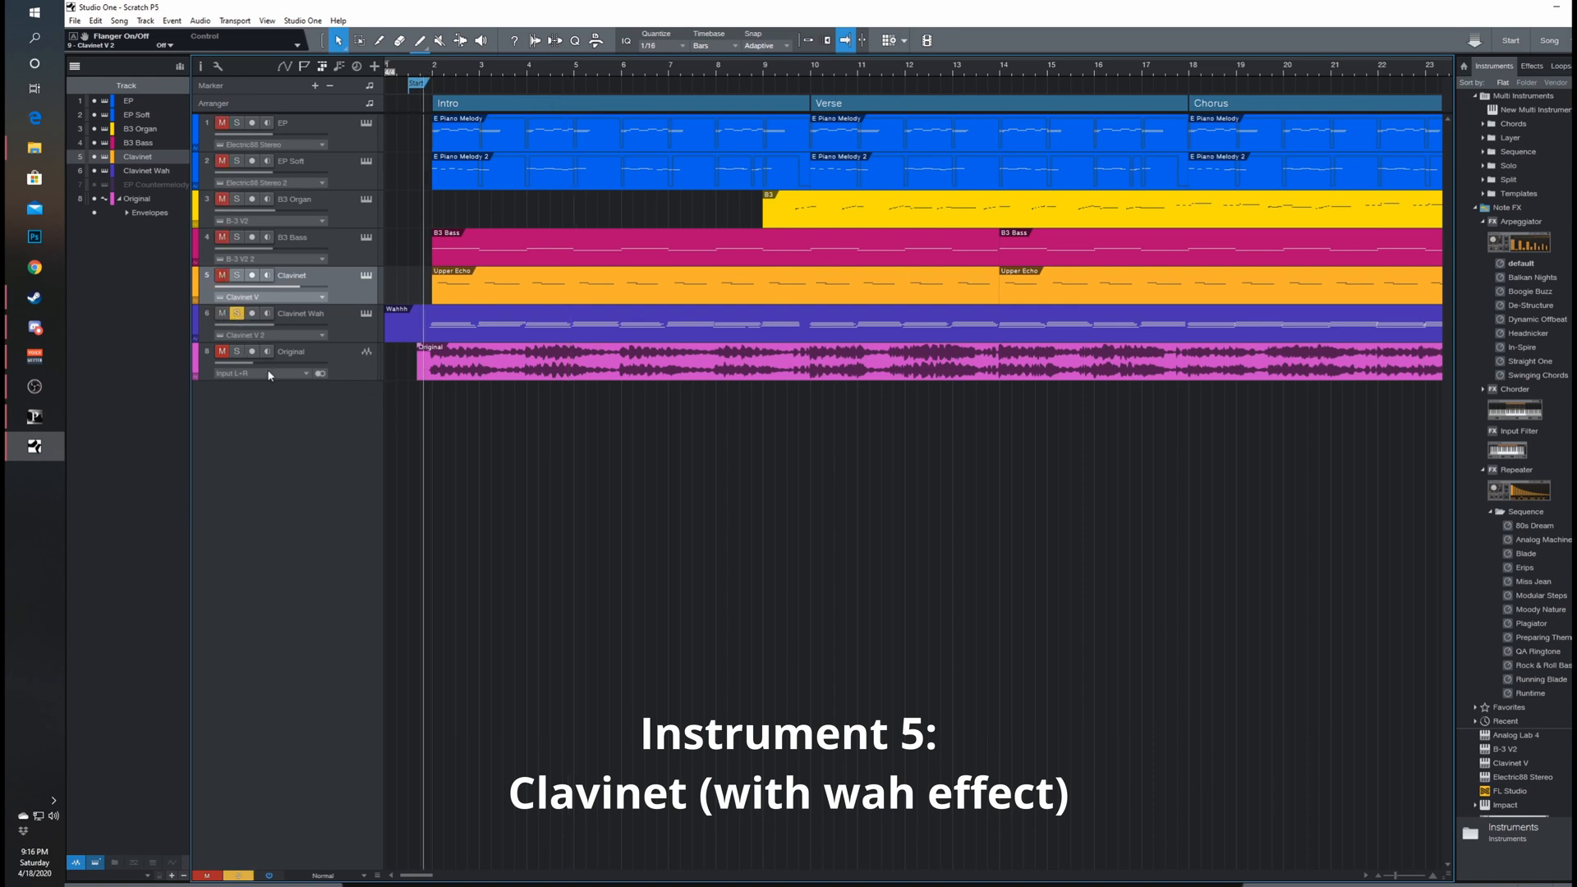
key(space)
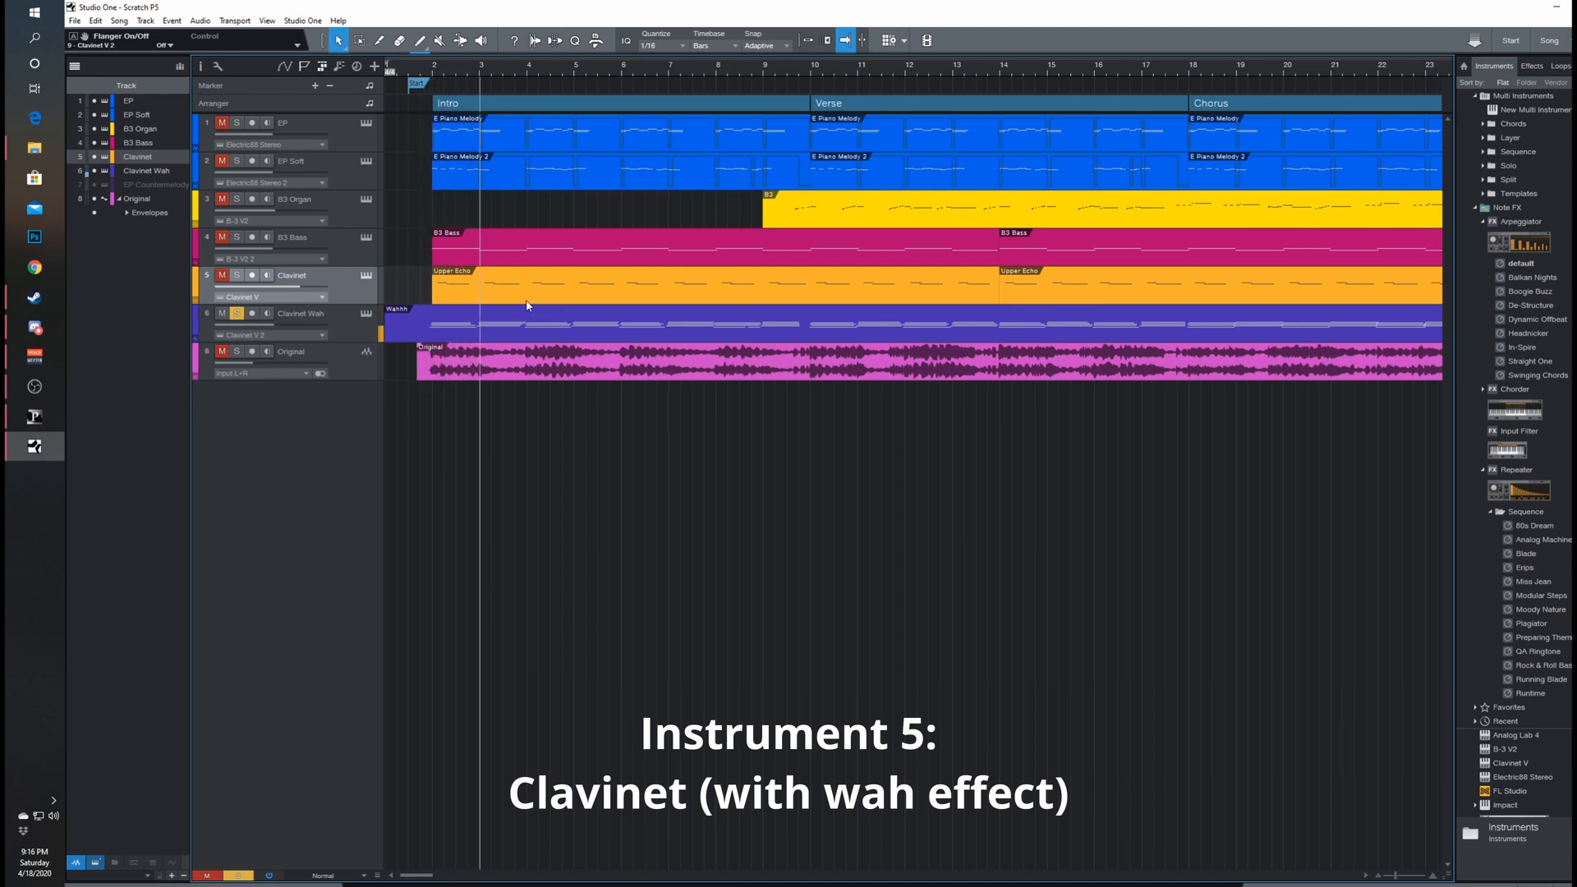
Step: Switch the solo from Clavinet Wah to Original and play the original recording from the intro
click(235, 314)
click(236, 351)
click(419, 71)
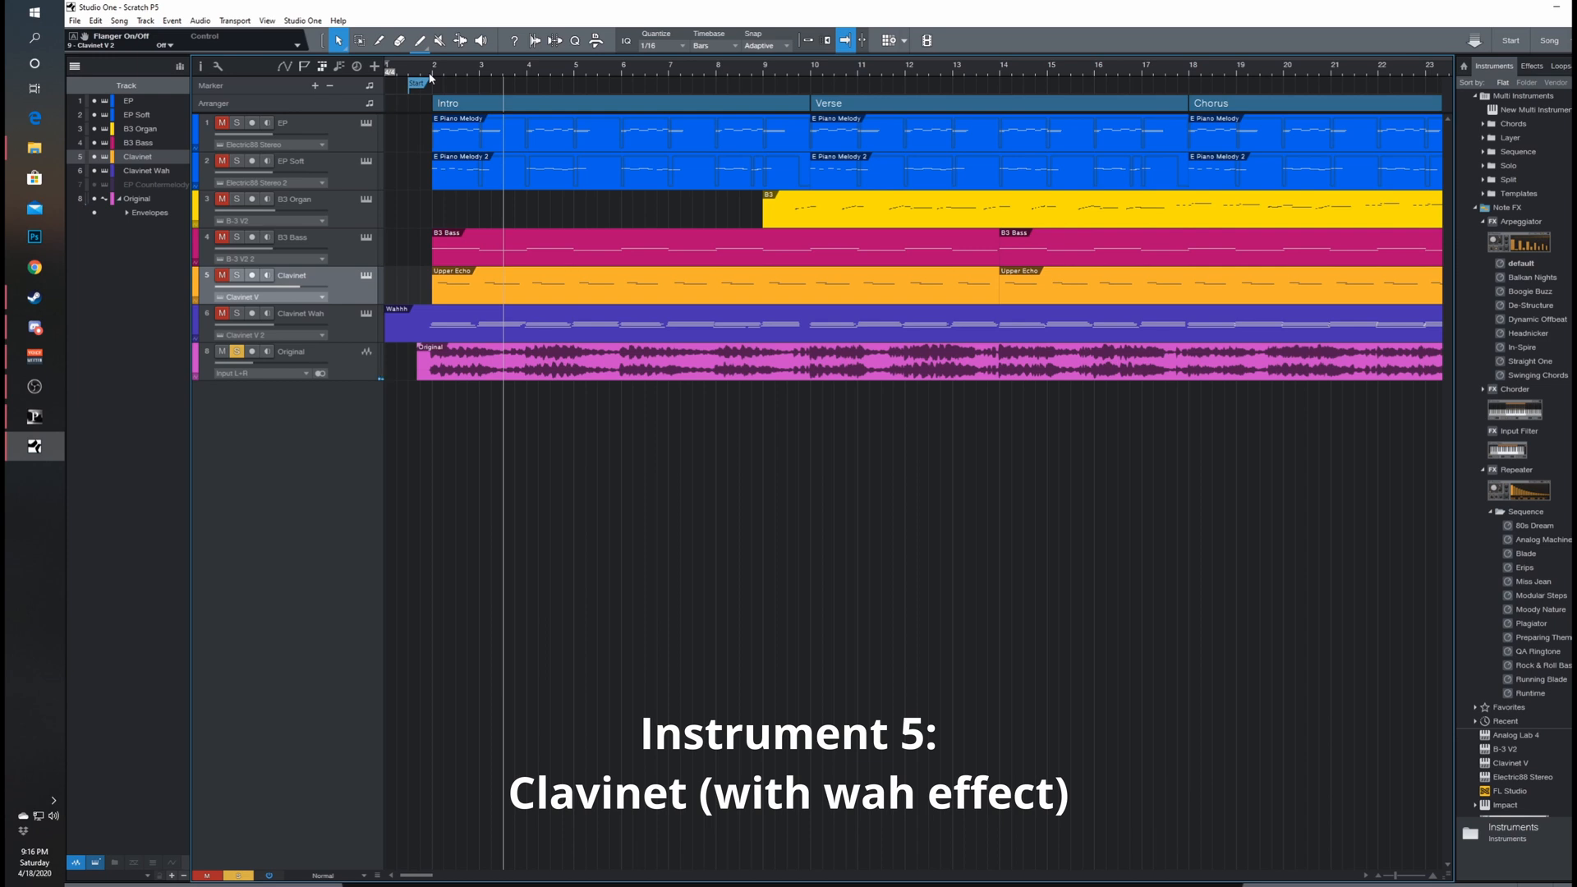
Step: Take Original out of solo and look through the preset list of the Clavinet Wah instrument, keeping Beneath the Mask Wah Pad
click(238, 352)
click(366, 314)
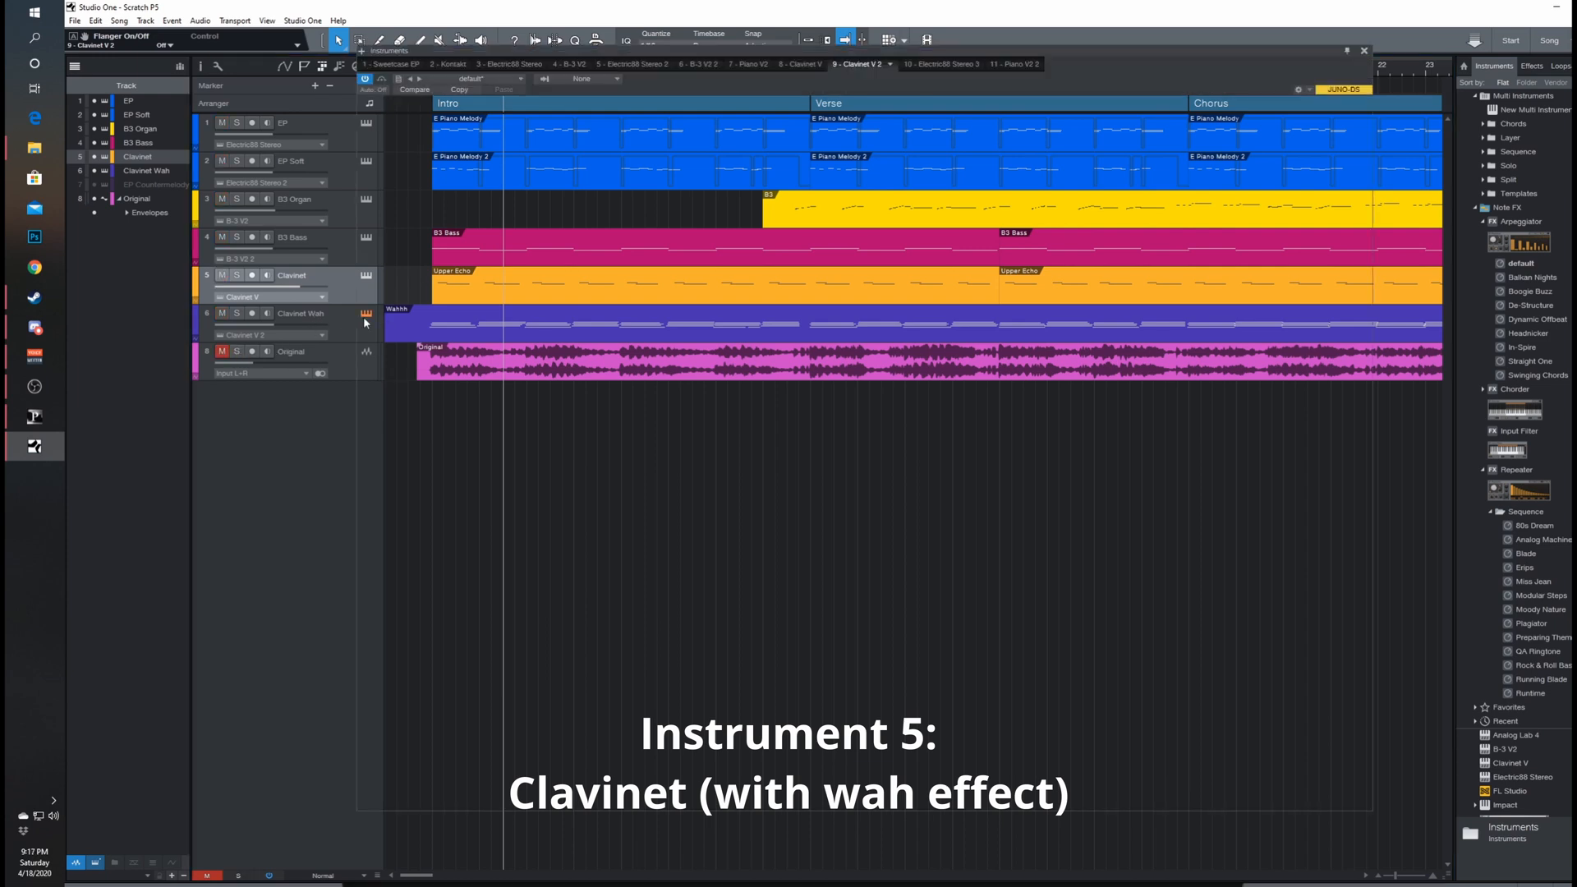
click(754, 110)
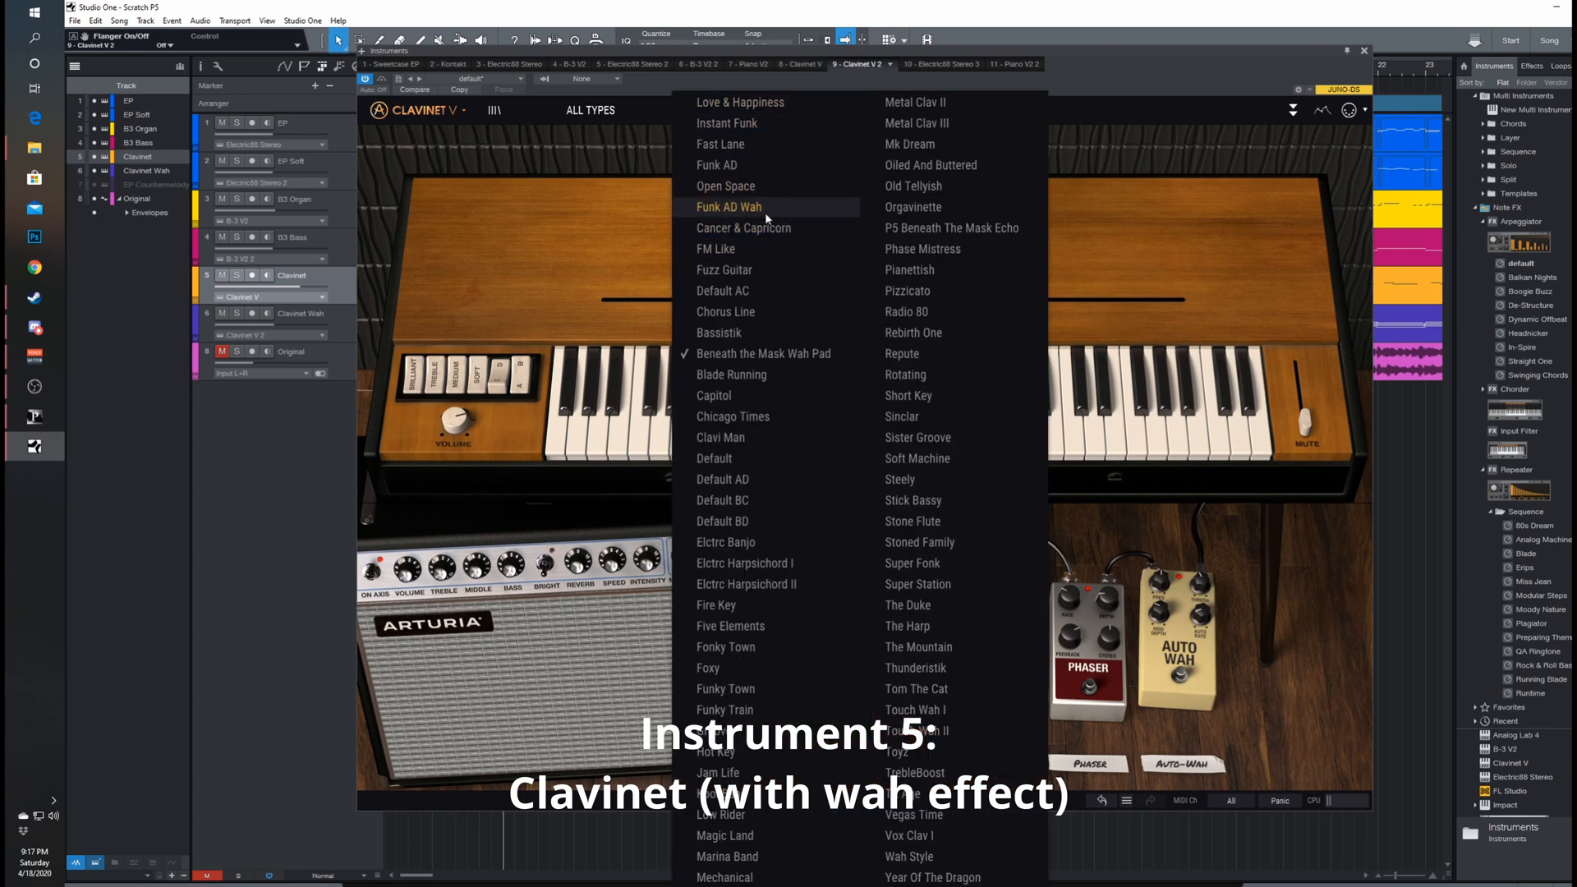
click(1092, 109)
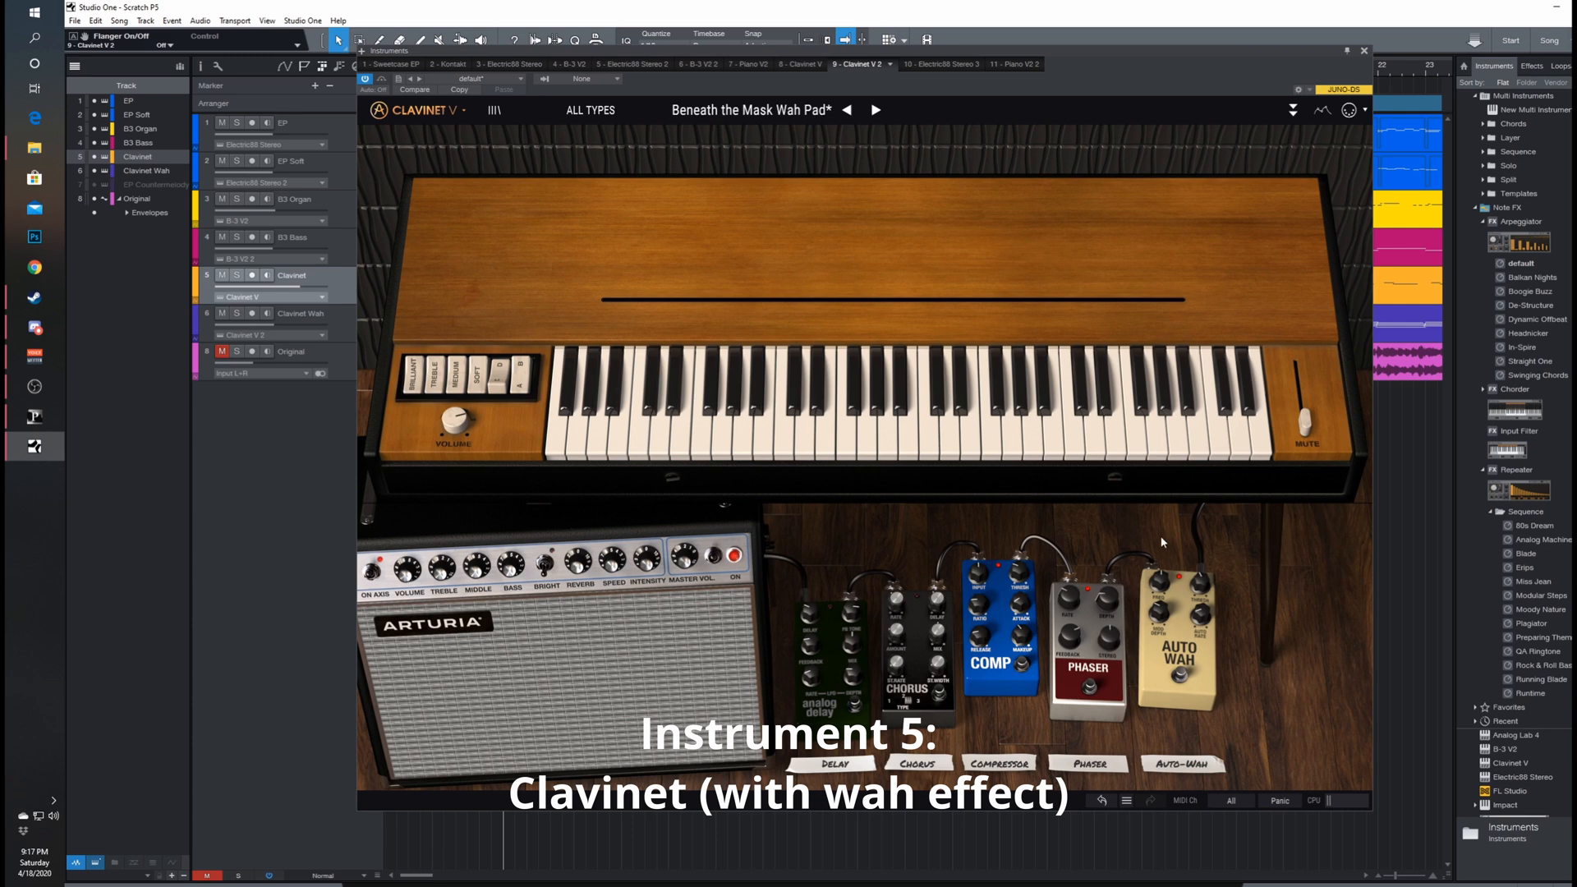
click(1364, 51)
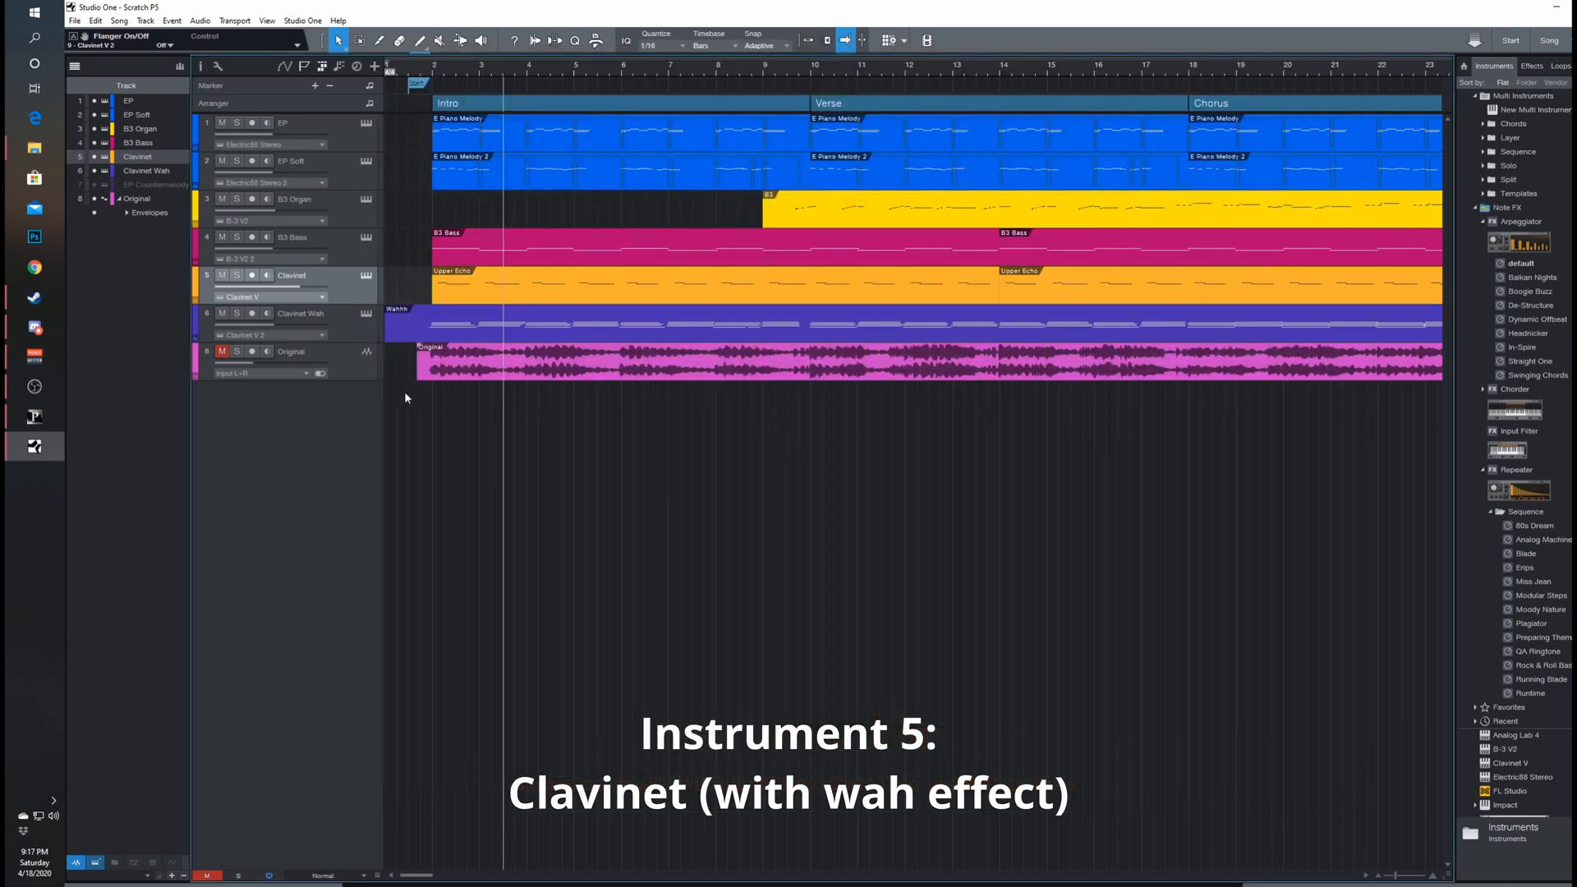
Step: Play the recreated mix from about bar 9, leading into the verse
click(775, 69)
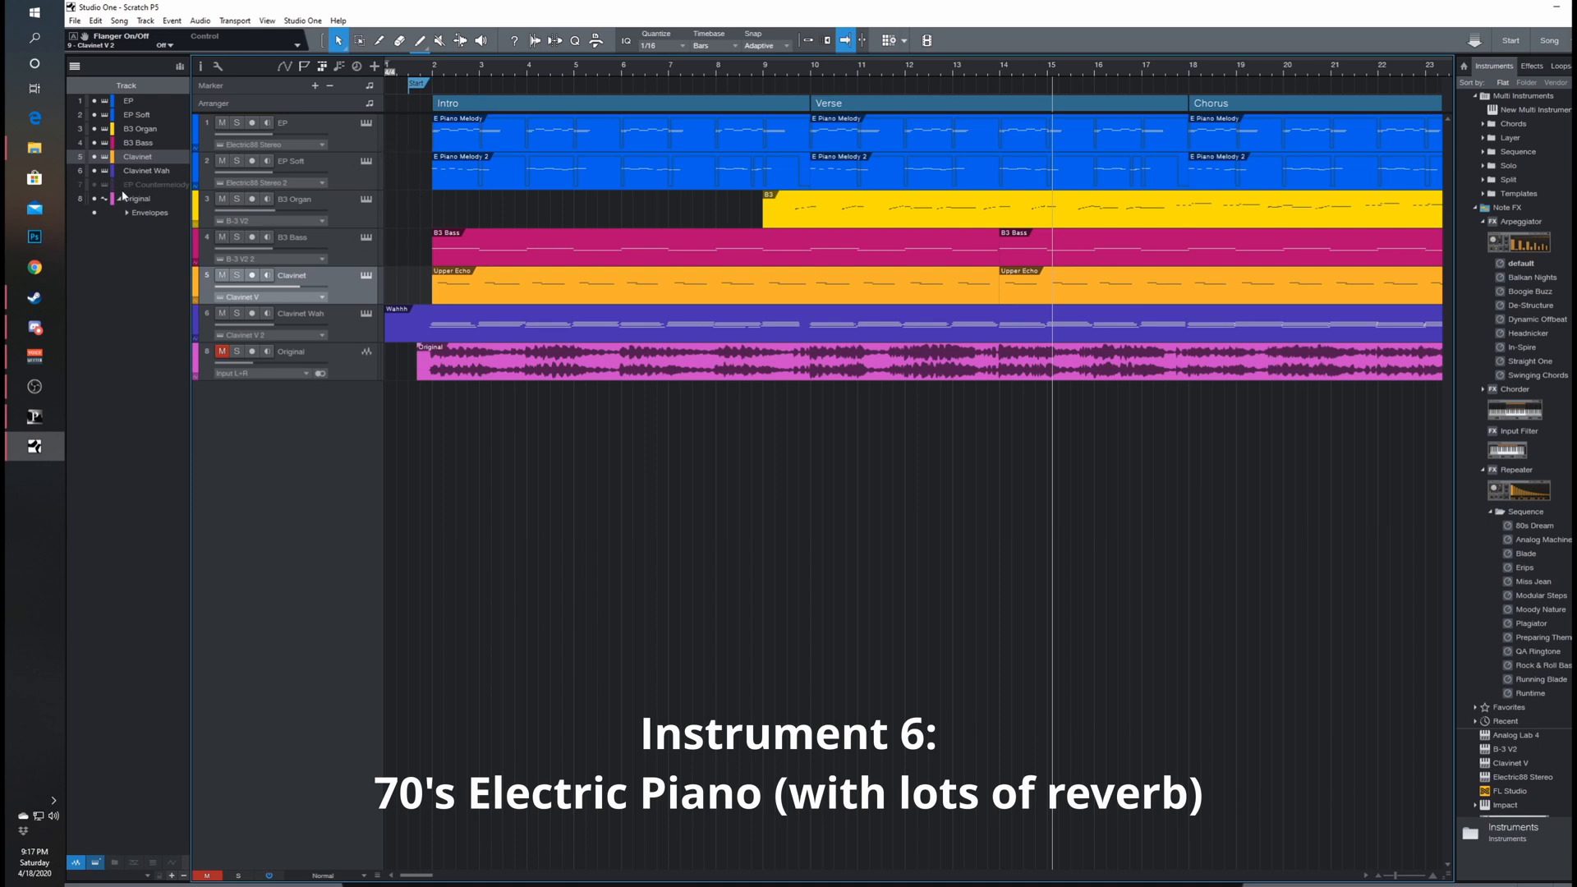
Step: Show the EP Countermelody track and play the full recreated mix from just before the intro
click(94, 185)
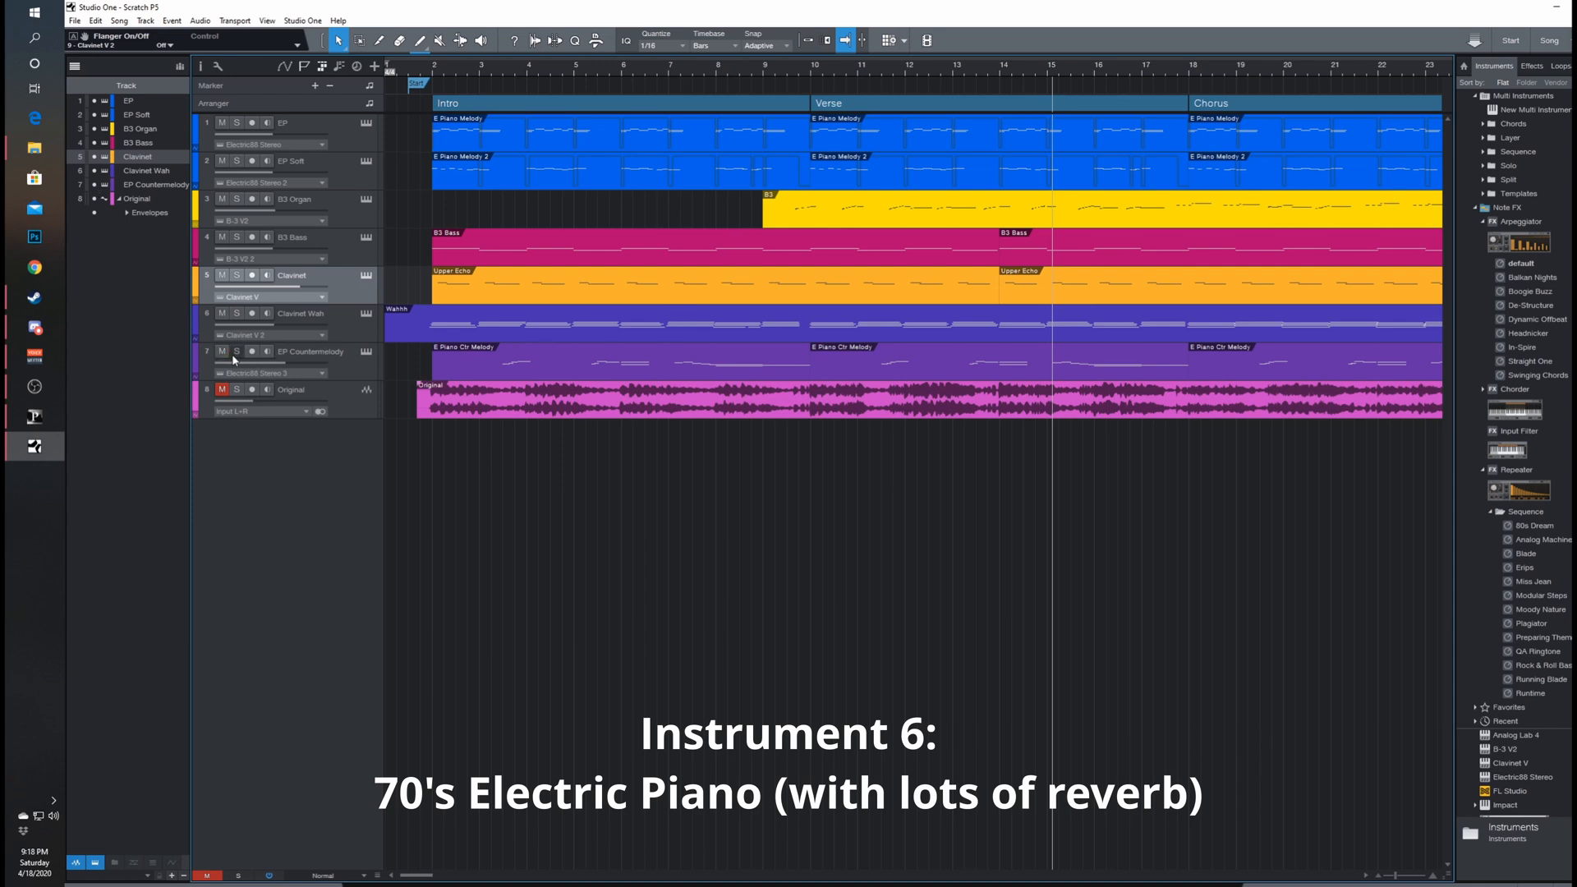
click(427, 73)
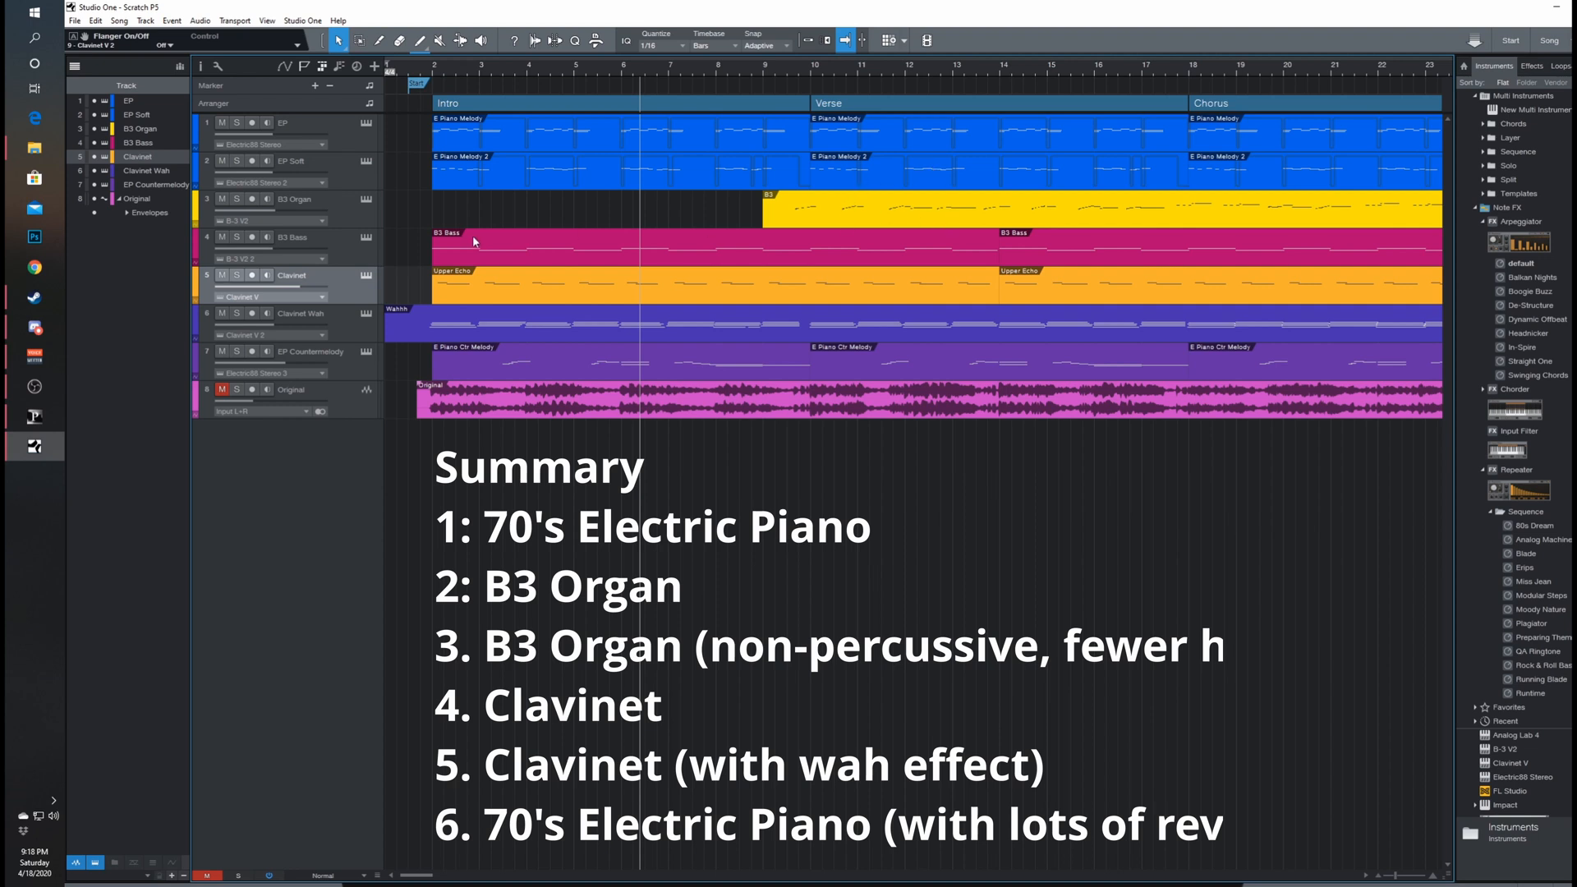
Step: Select the EP track, and briefly unmute Original during playback to compare it with the recreated mix
click(333, 135)
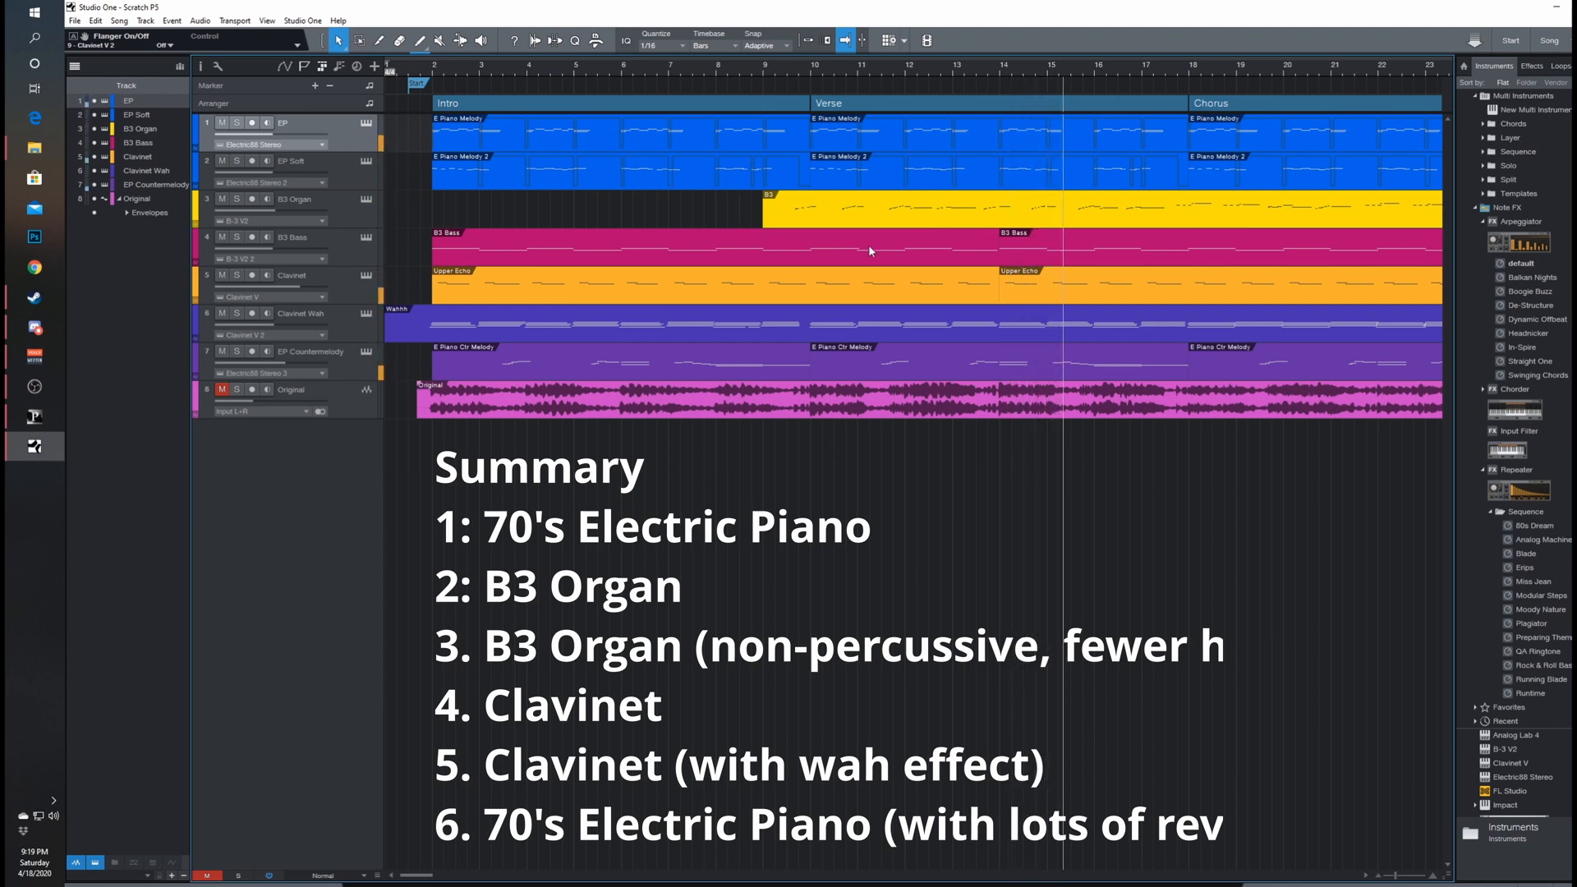
click(221, 391)
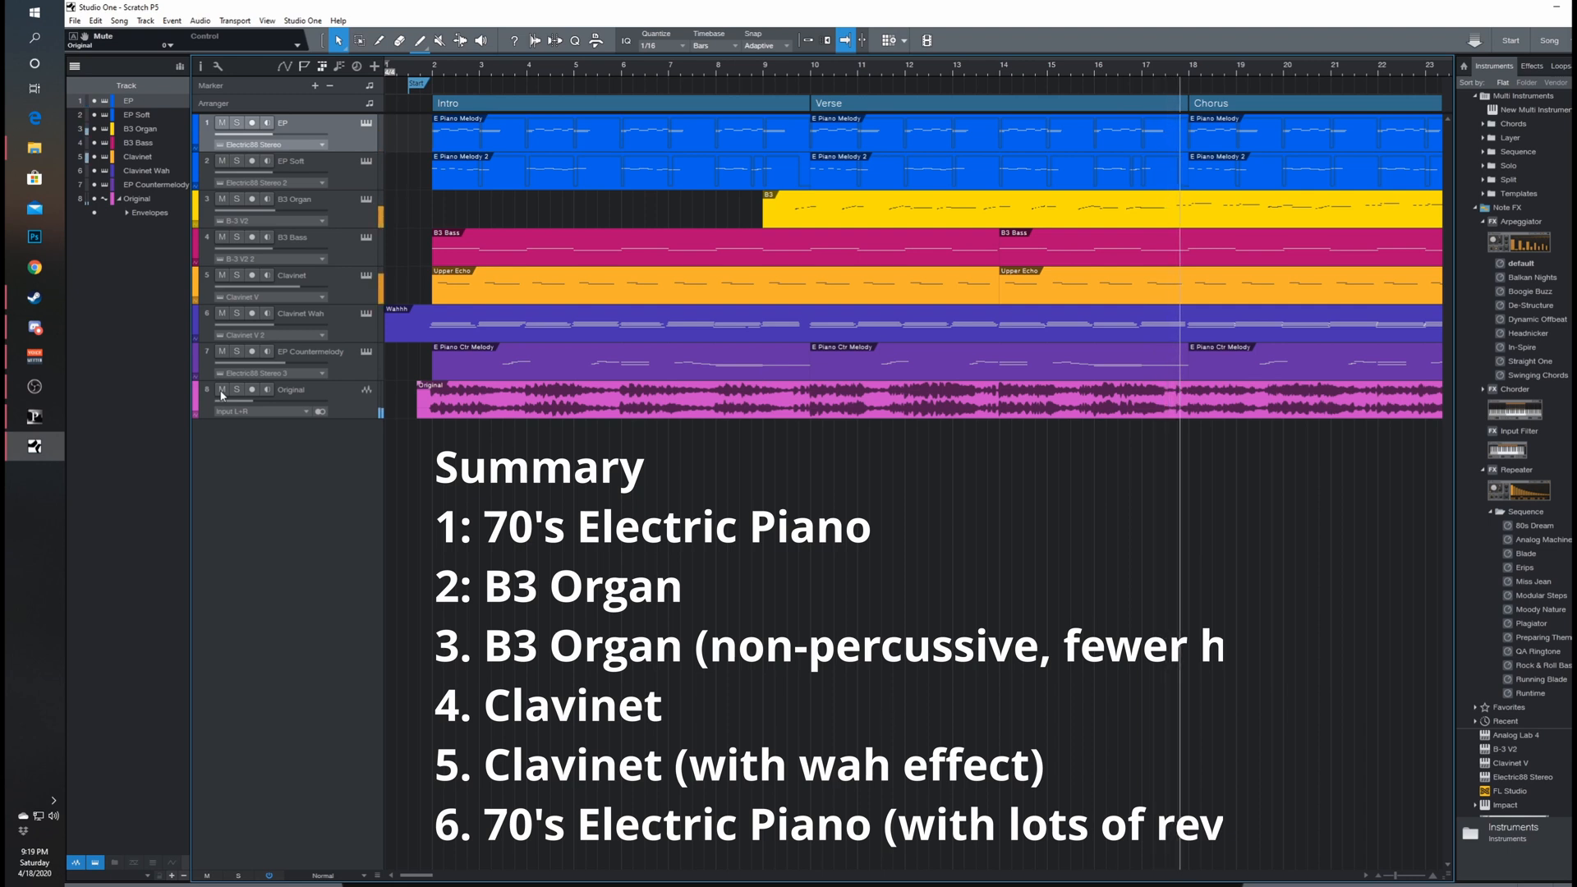
click(221, 392)
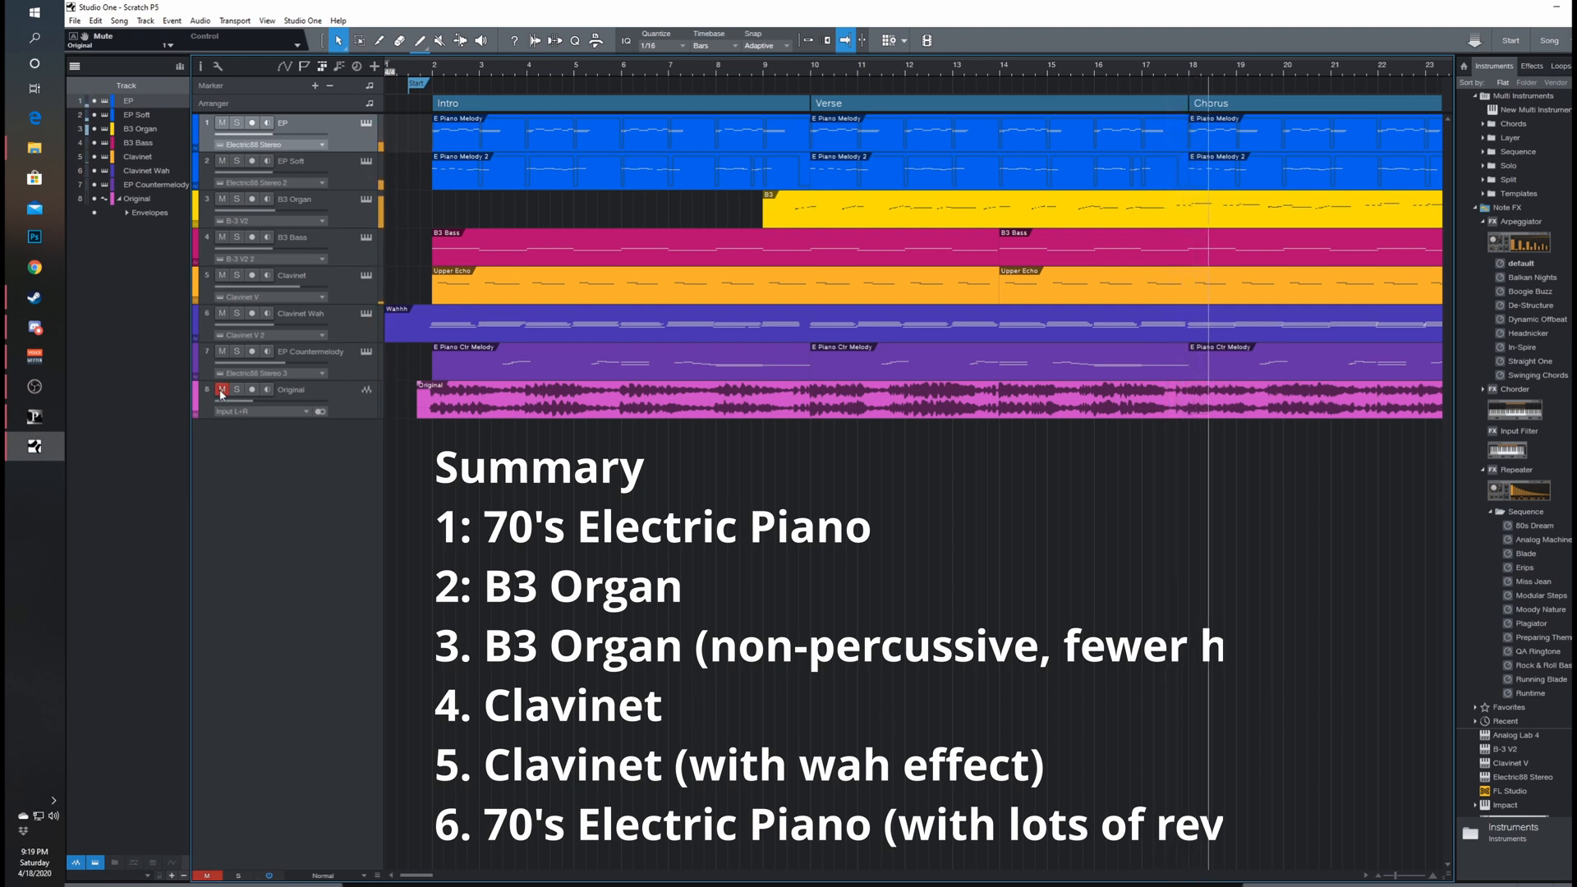